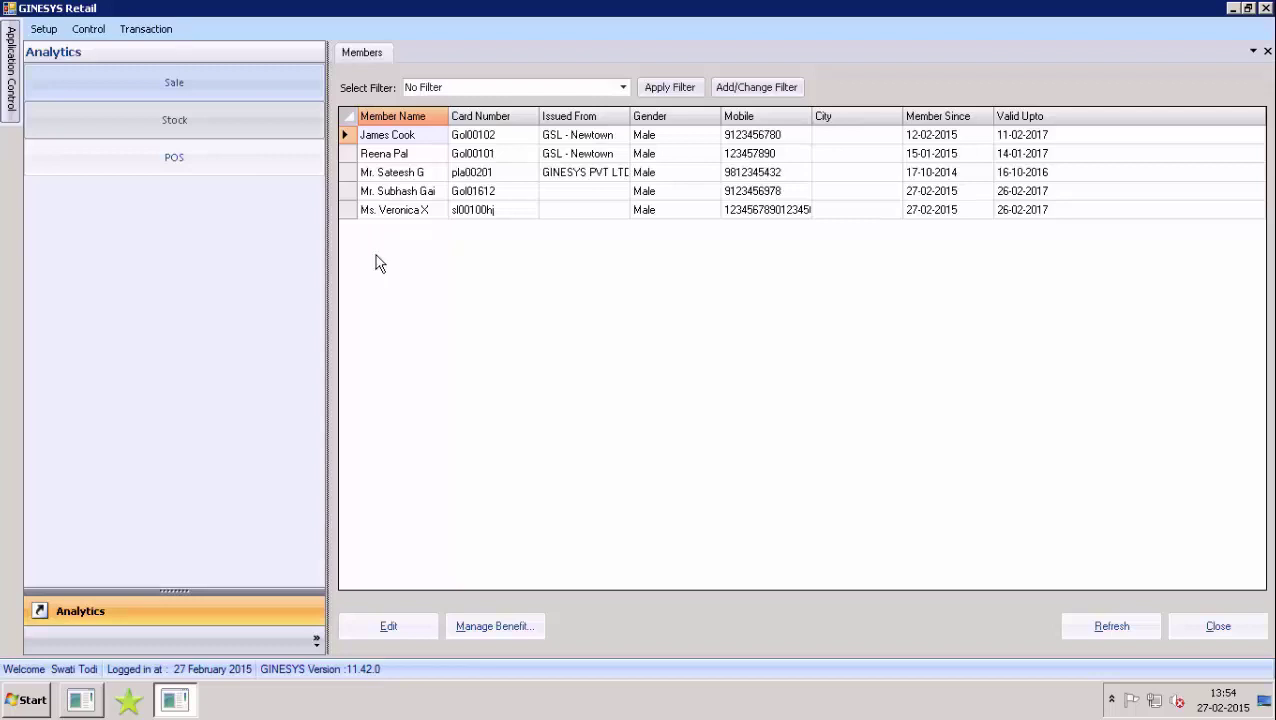
Open benefit management for the last member in the list and set the type of benefit to Discount
click(391, 211)
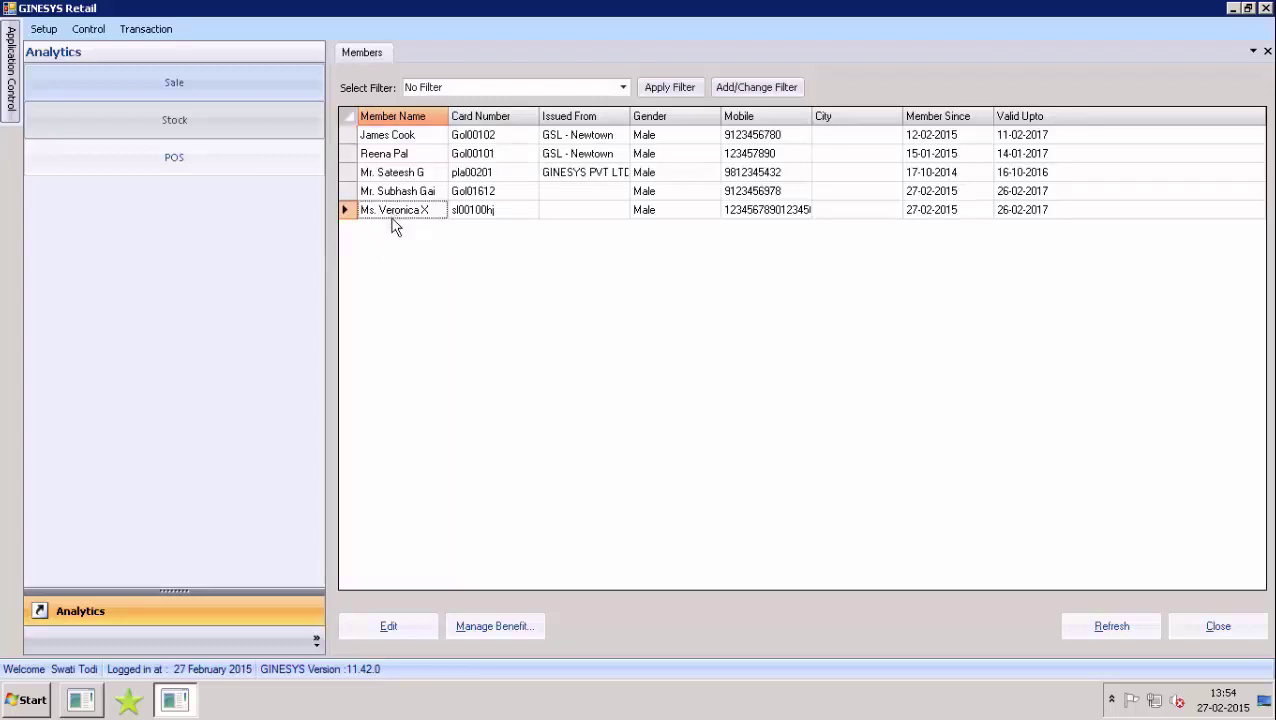
click(494, 626)
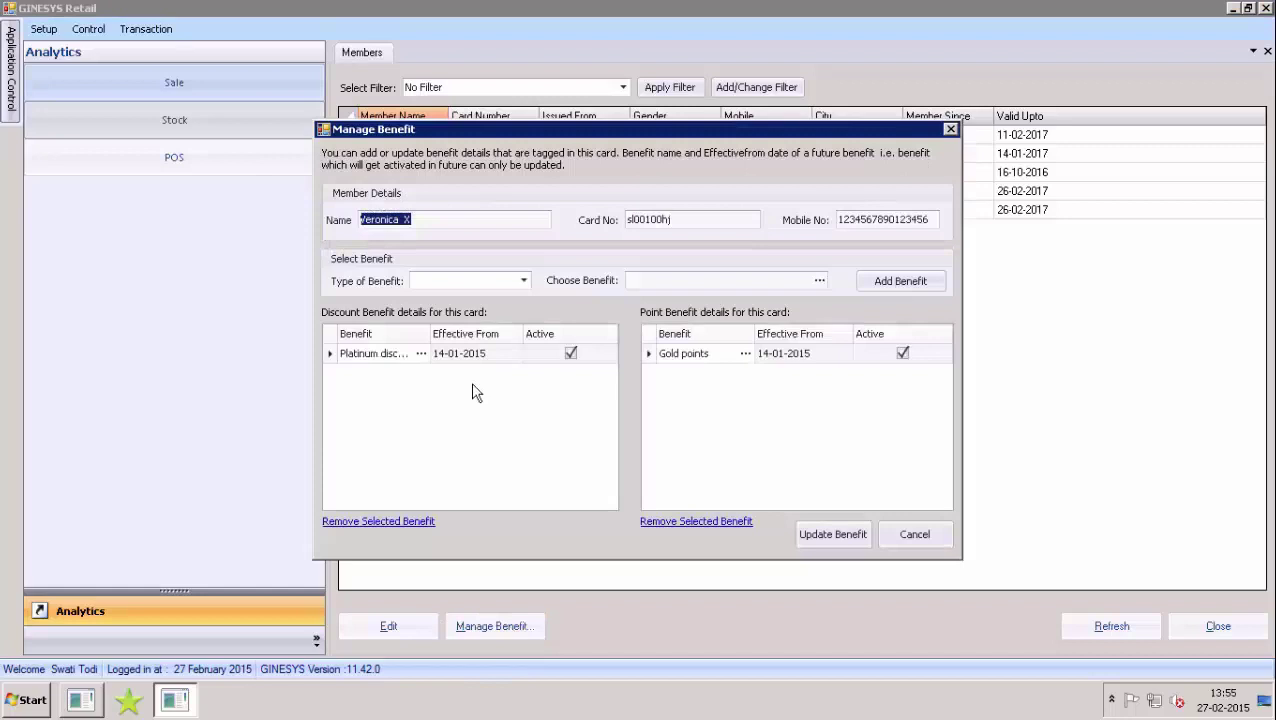
click(458, 219)
click(431, 401)
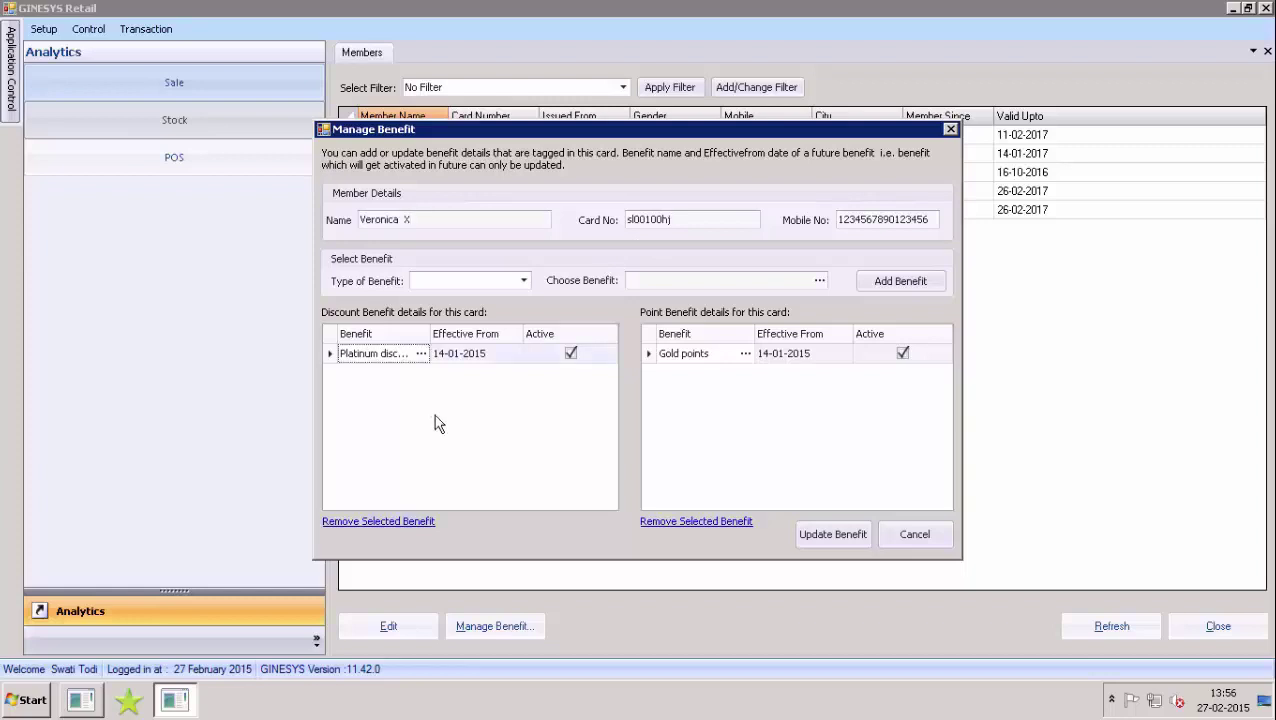
click(523, 281)
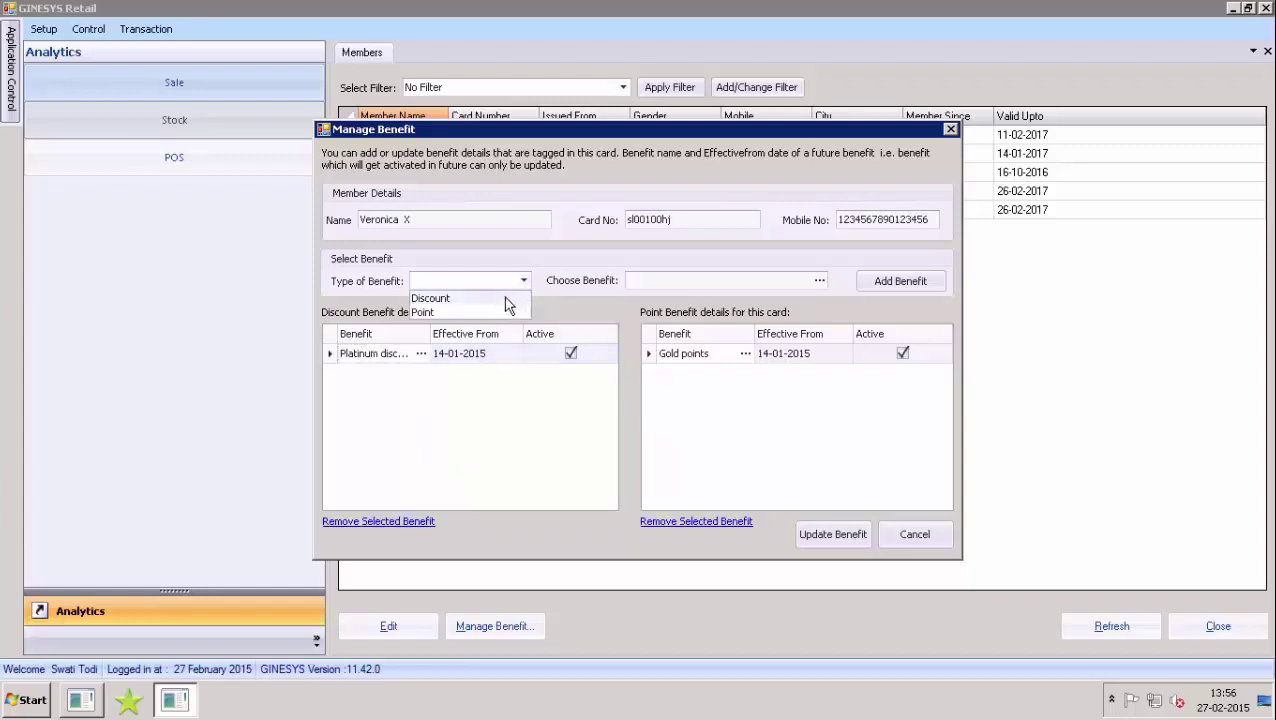
click(505, 297)
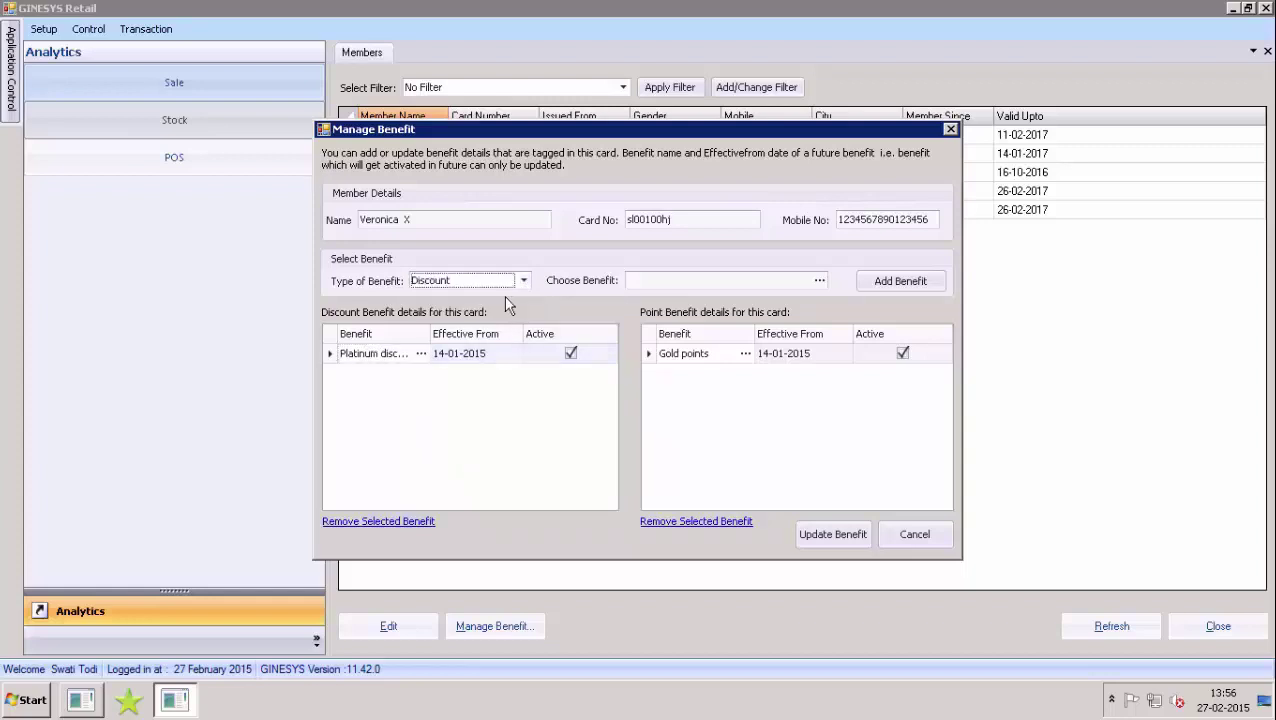
Add the Normal discount benefit to the member's card
click(819, 281)
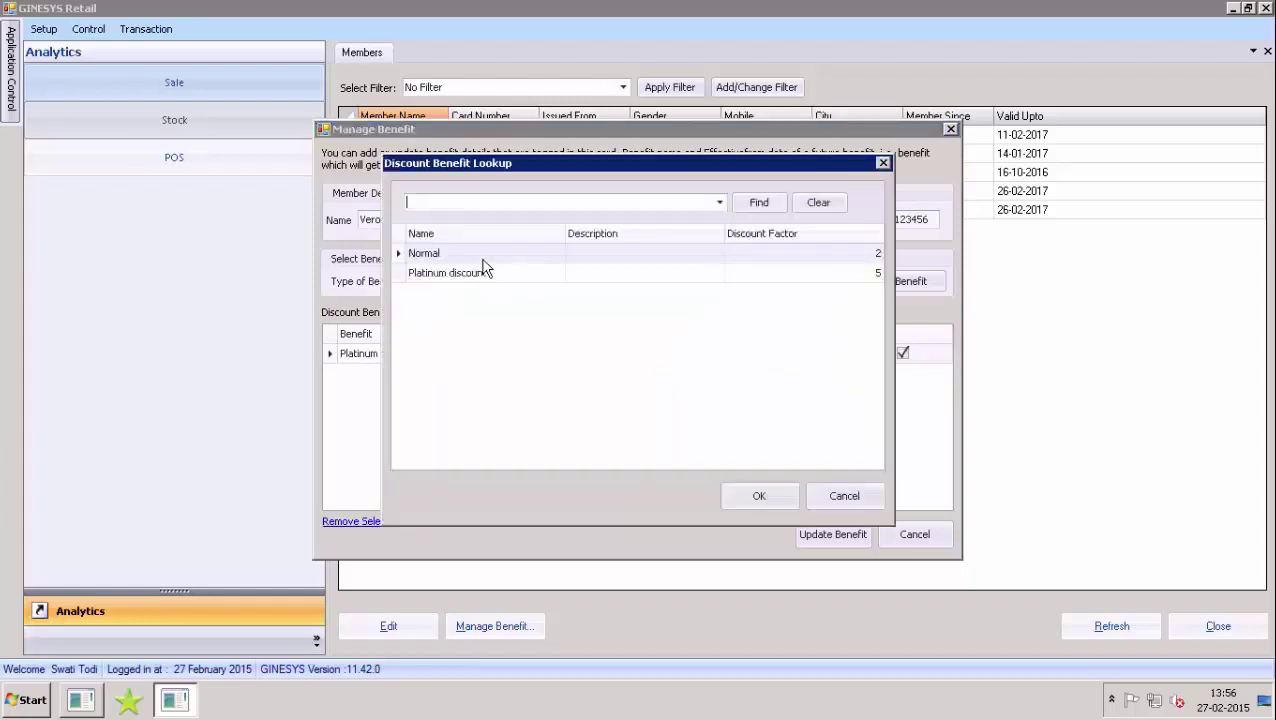
click(755, 500)
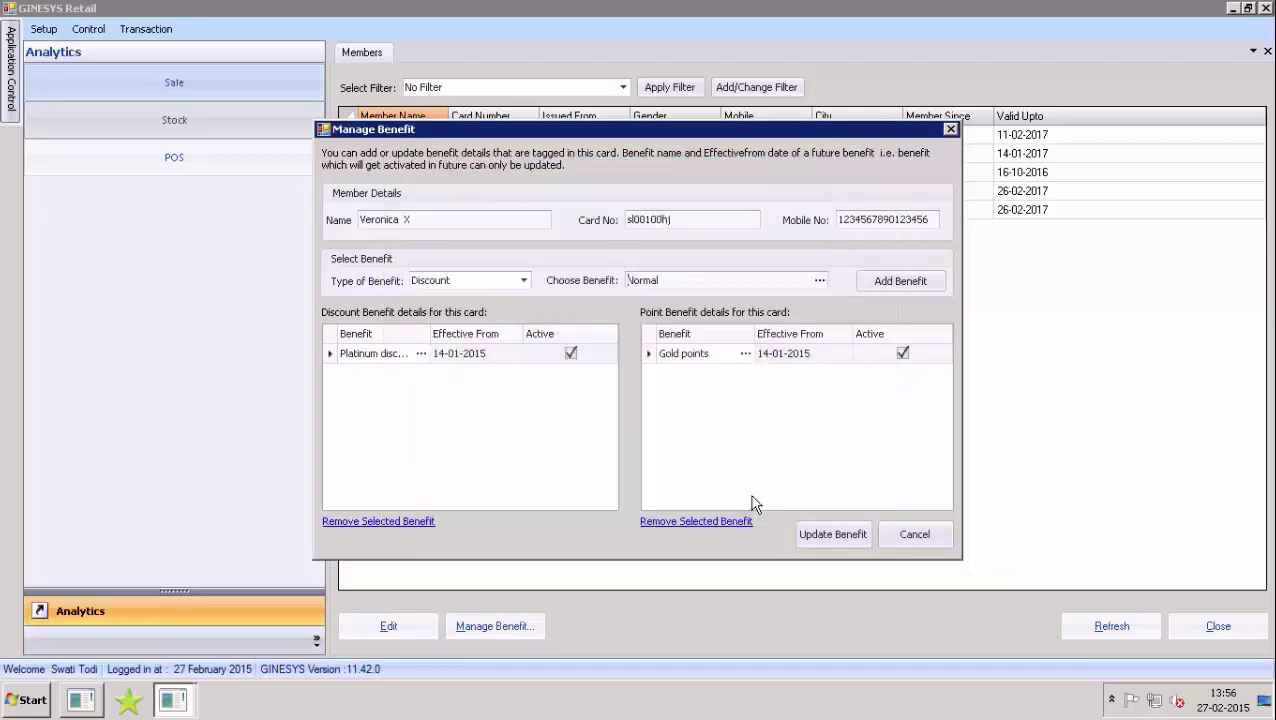
click(880, 283)
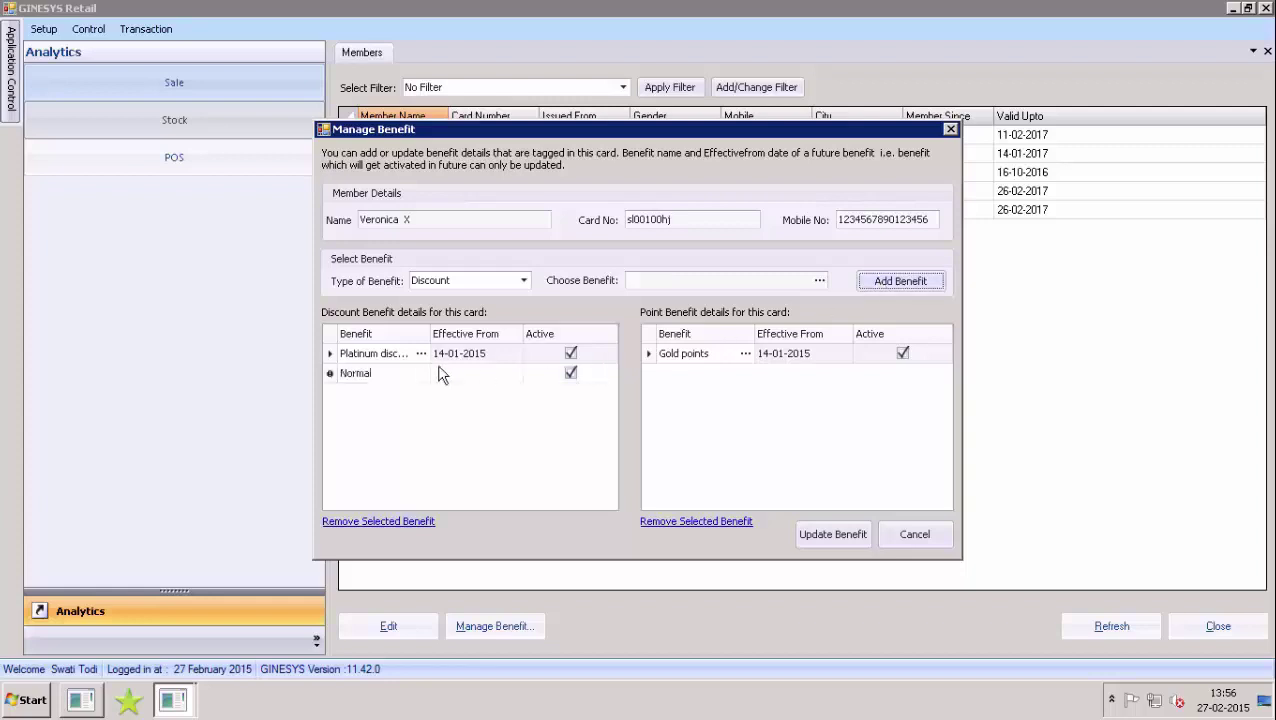
Remove the newly added Normal benefit from the card's discount benefits
click(461, 374)
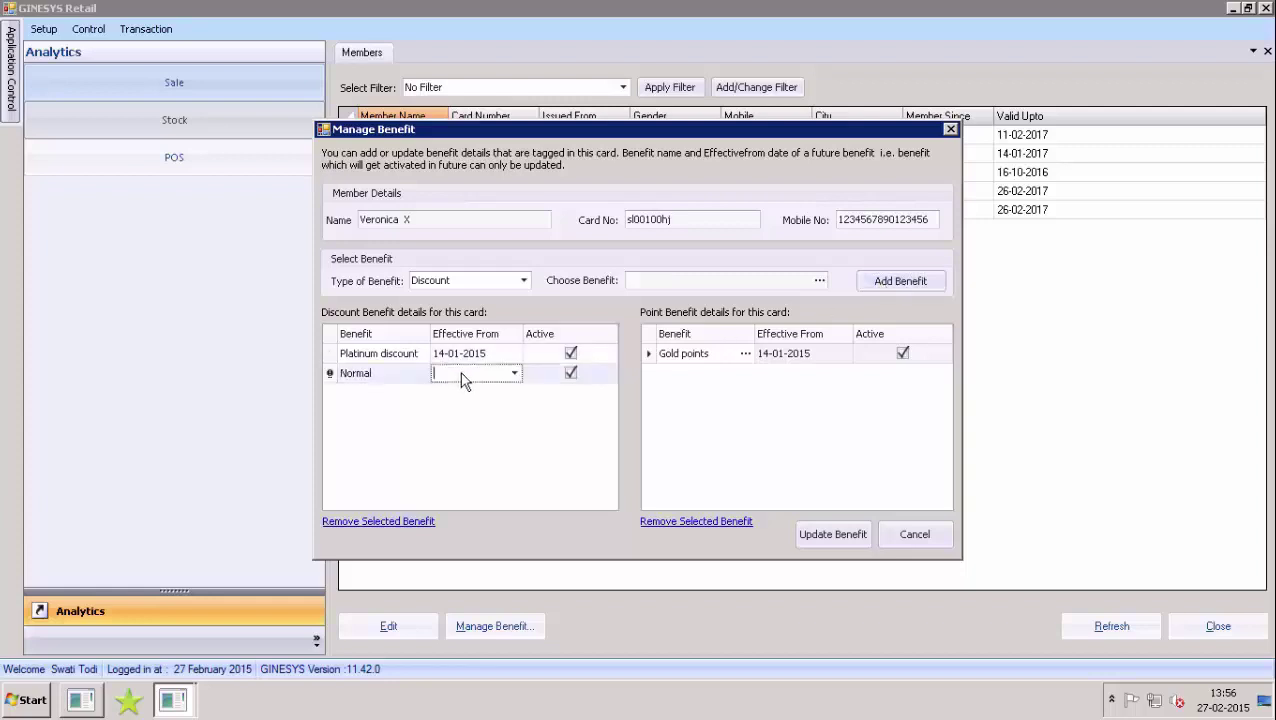
click(461, 378)
click(493, 407)
click(411, 522)
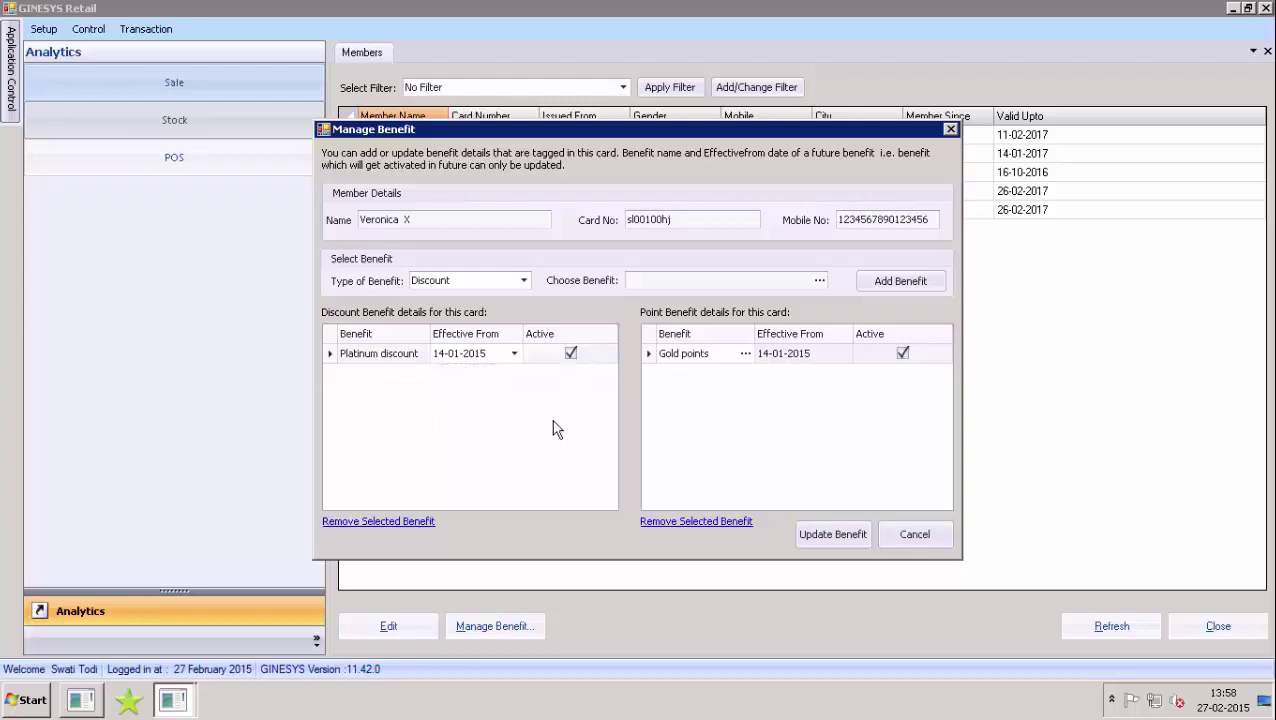
Add the Normal discount benefit to the card again with an effective date of 27-02-2015
click(820, 281)
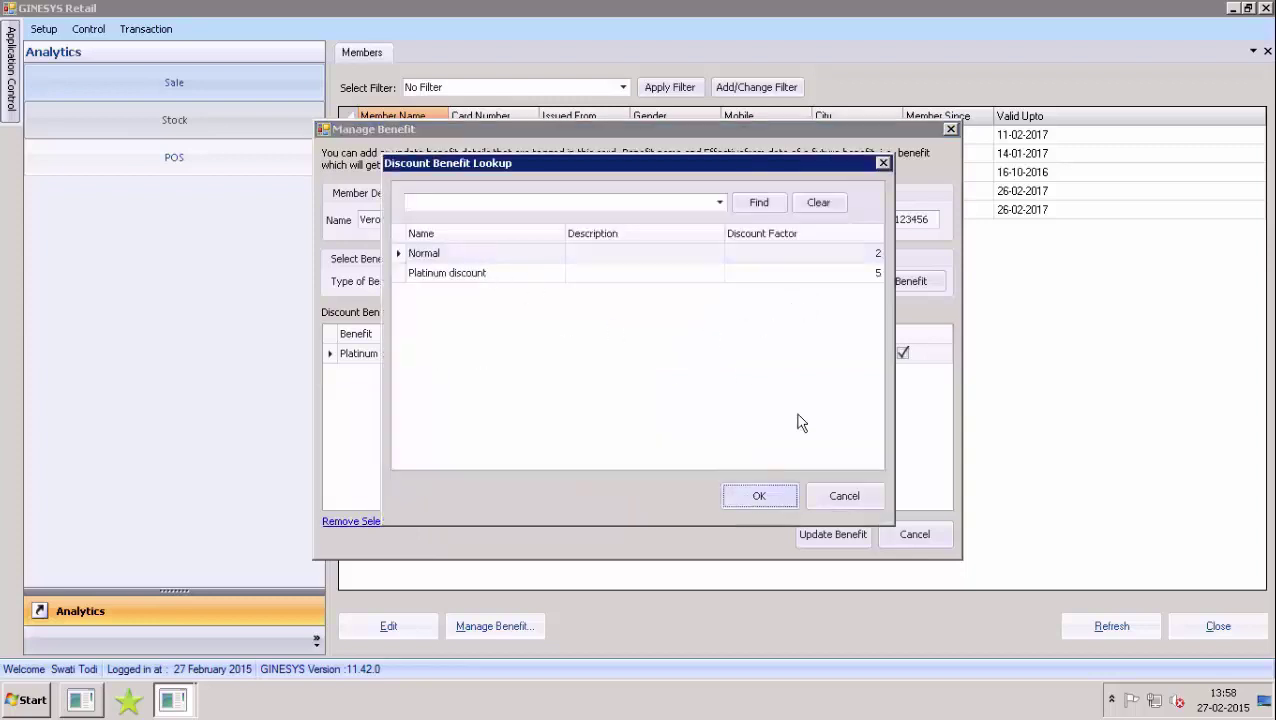
key(Return)
click(900, 282)
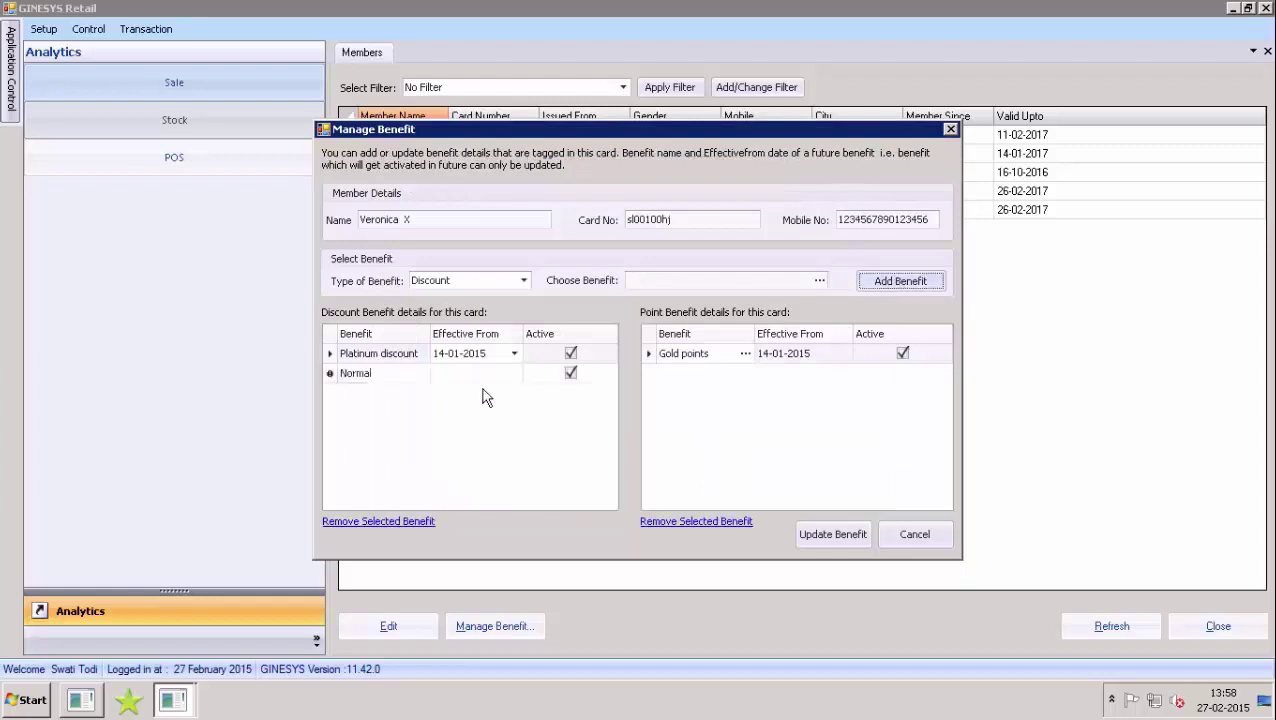
click(472, 375)
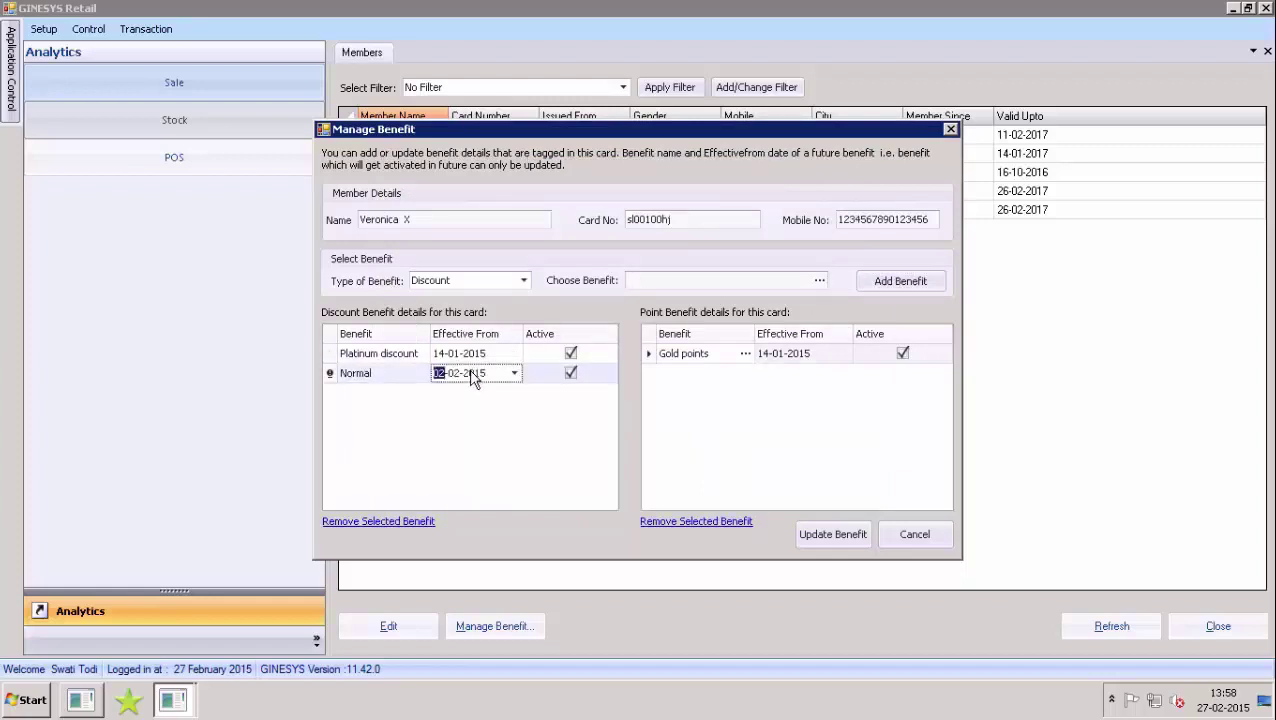
key(Tab)
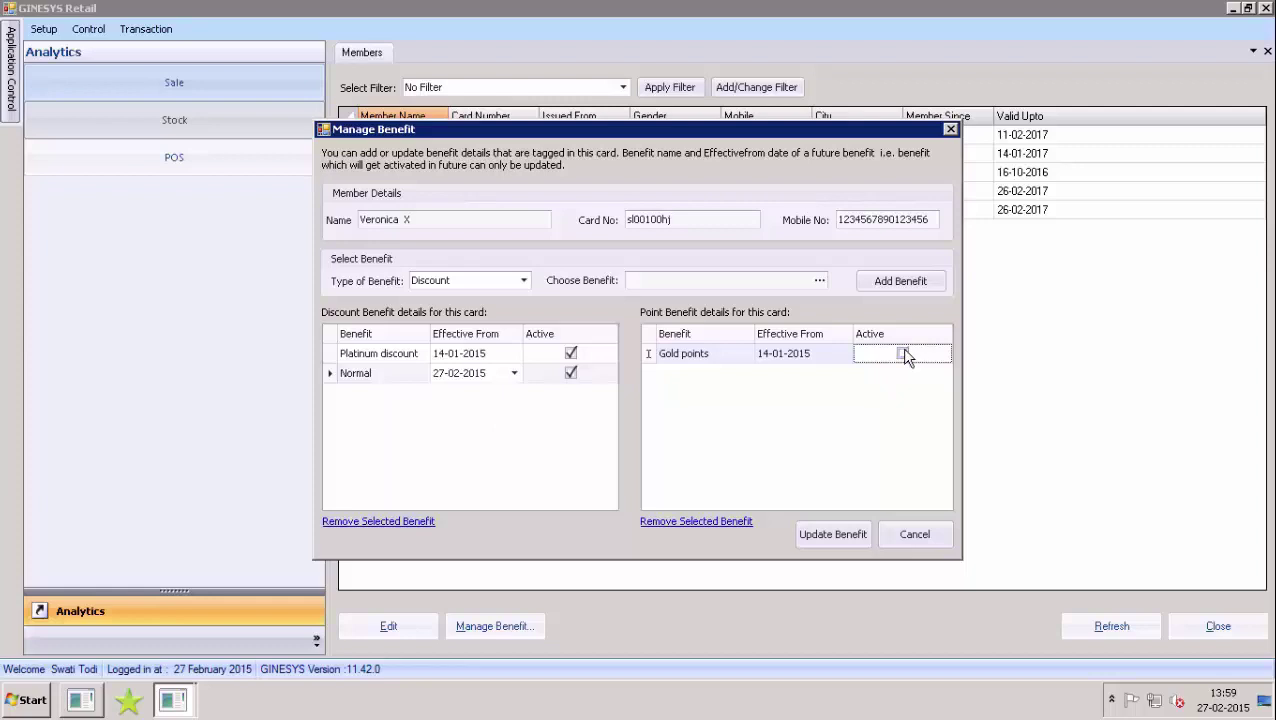
Deactivate the Gold points benefit and save the member's updated benefits
click(822, 537)
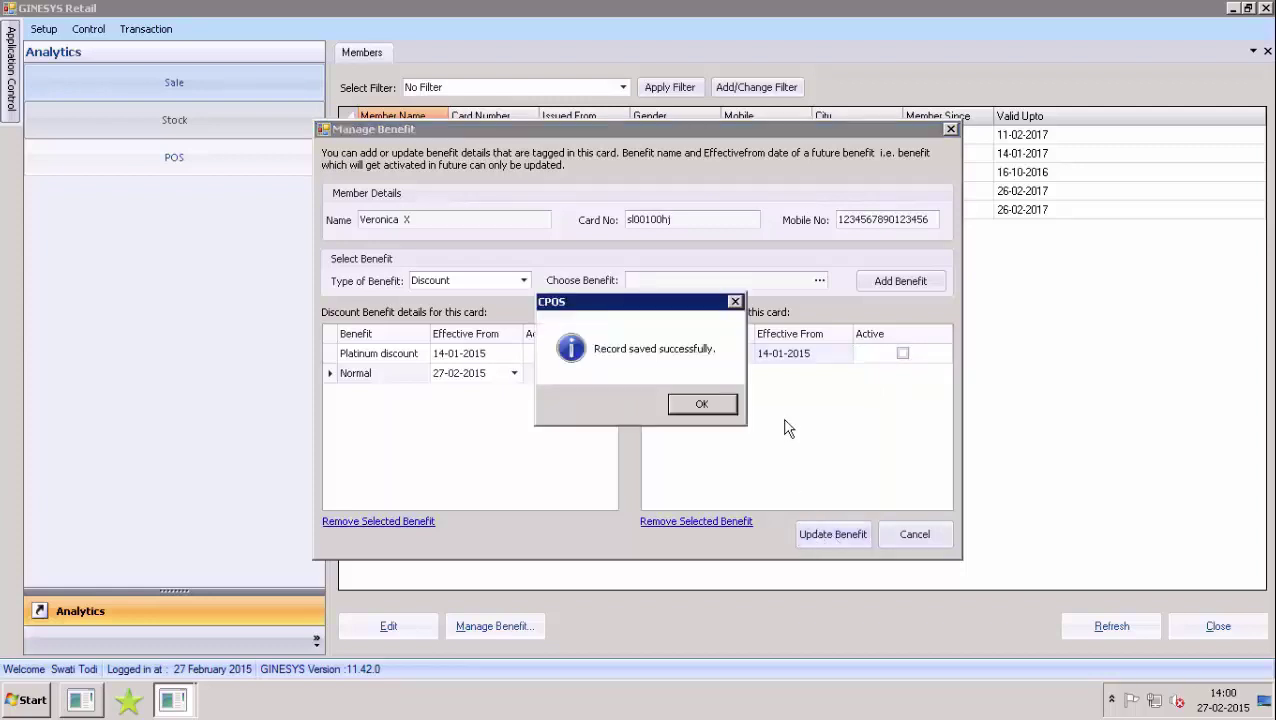
click(703, 405)
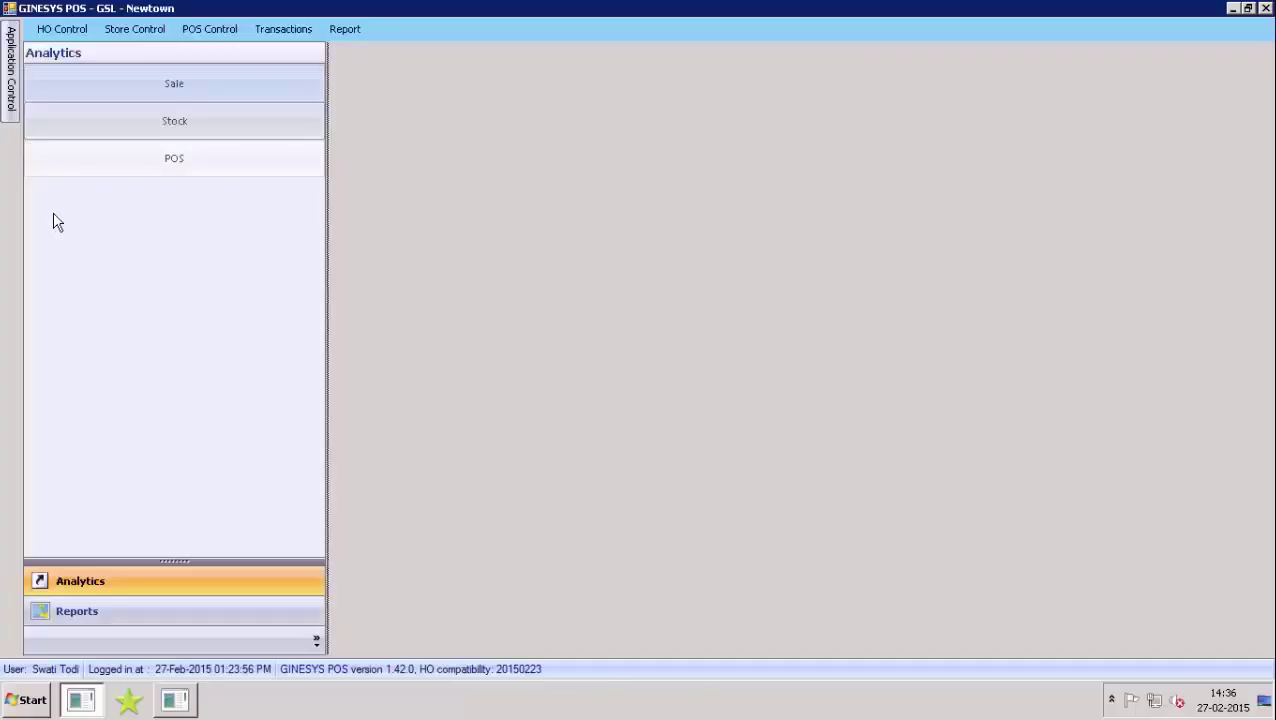
In GINESYS POS, open the gift voucher revert and revert the vouchers of Booklet 4 by booklet selection
click(116, 31)
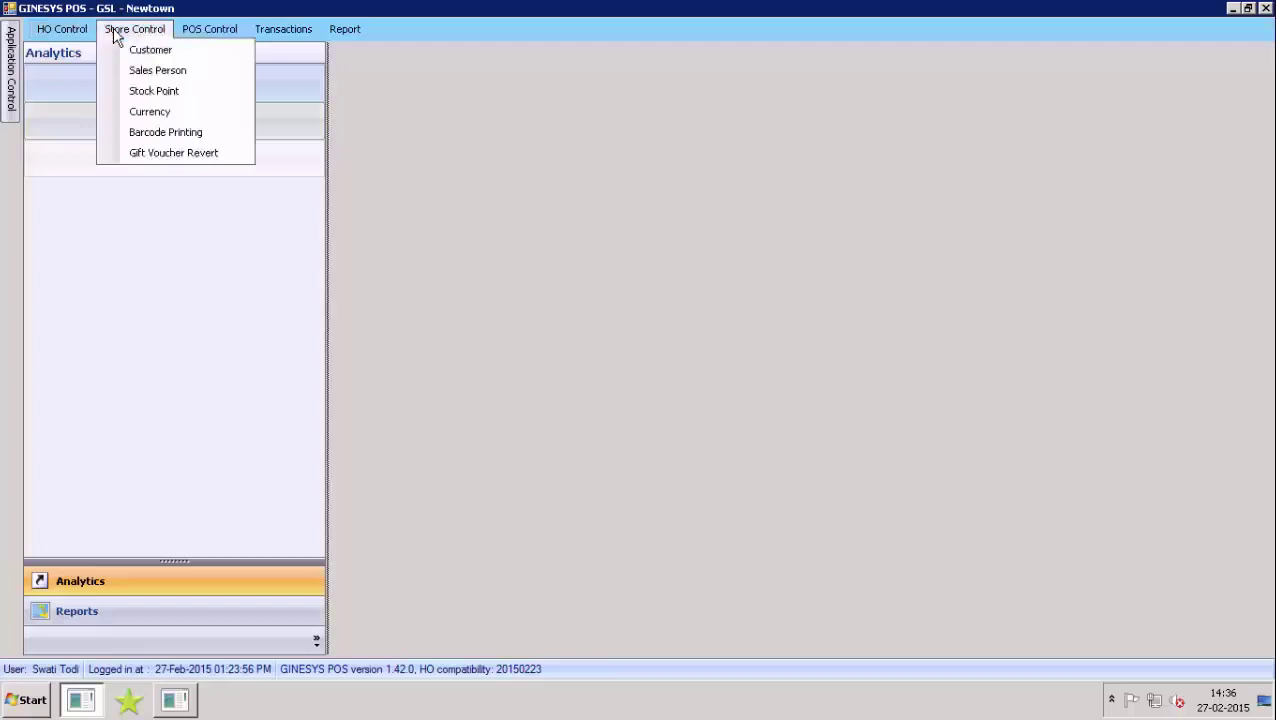
click(166, 155)
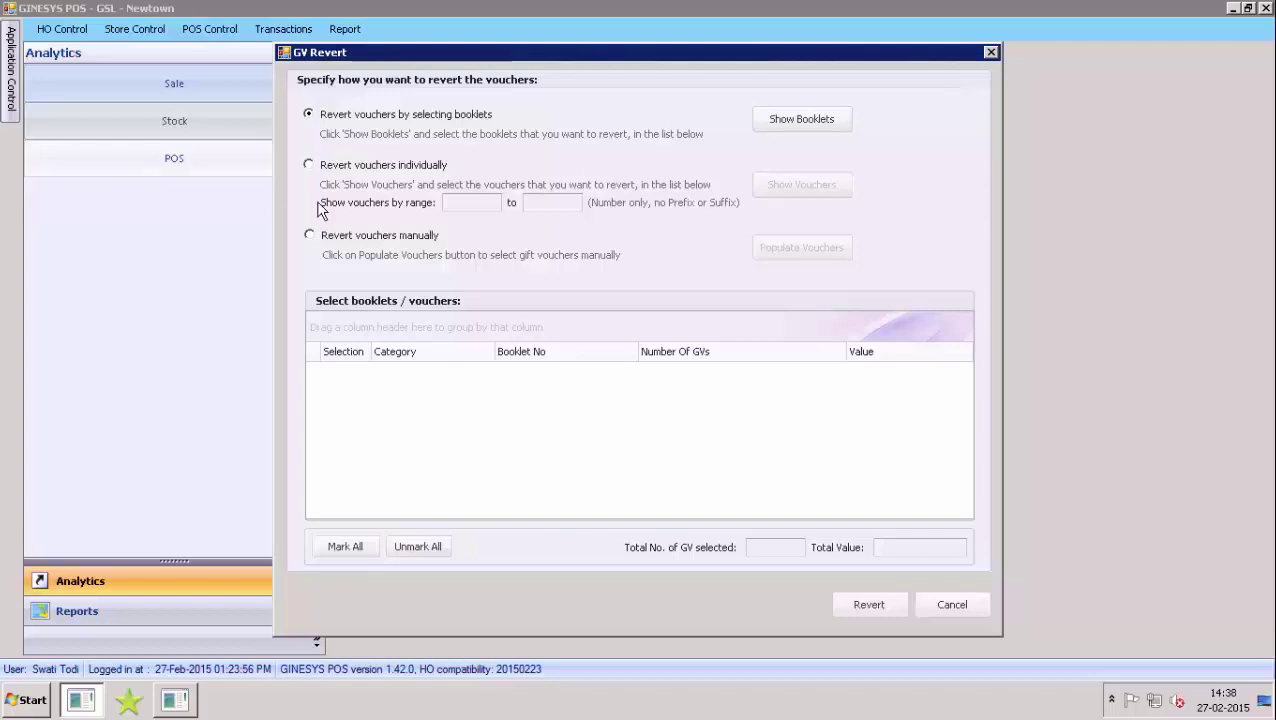
click(784, 120)
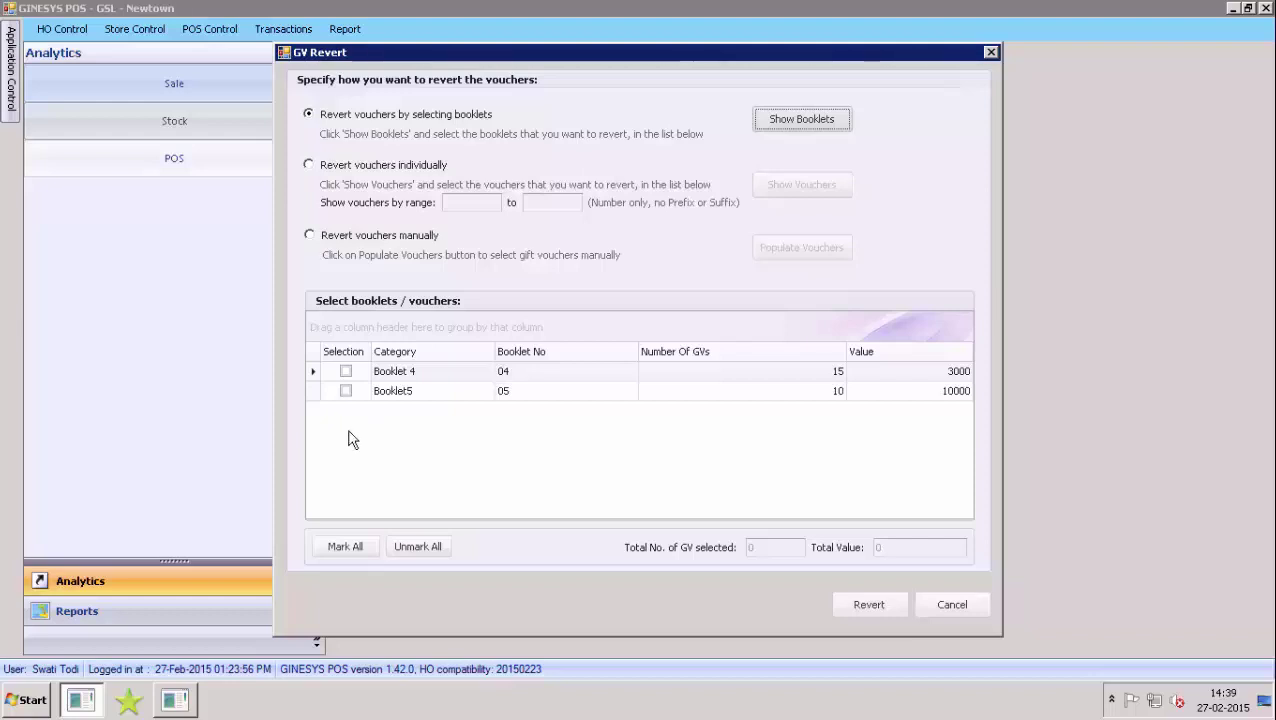
click(346, 371)
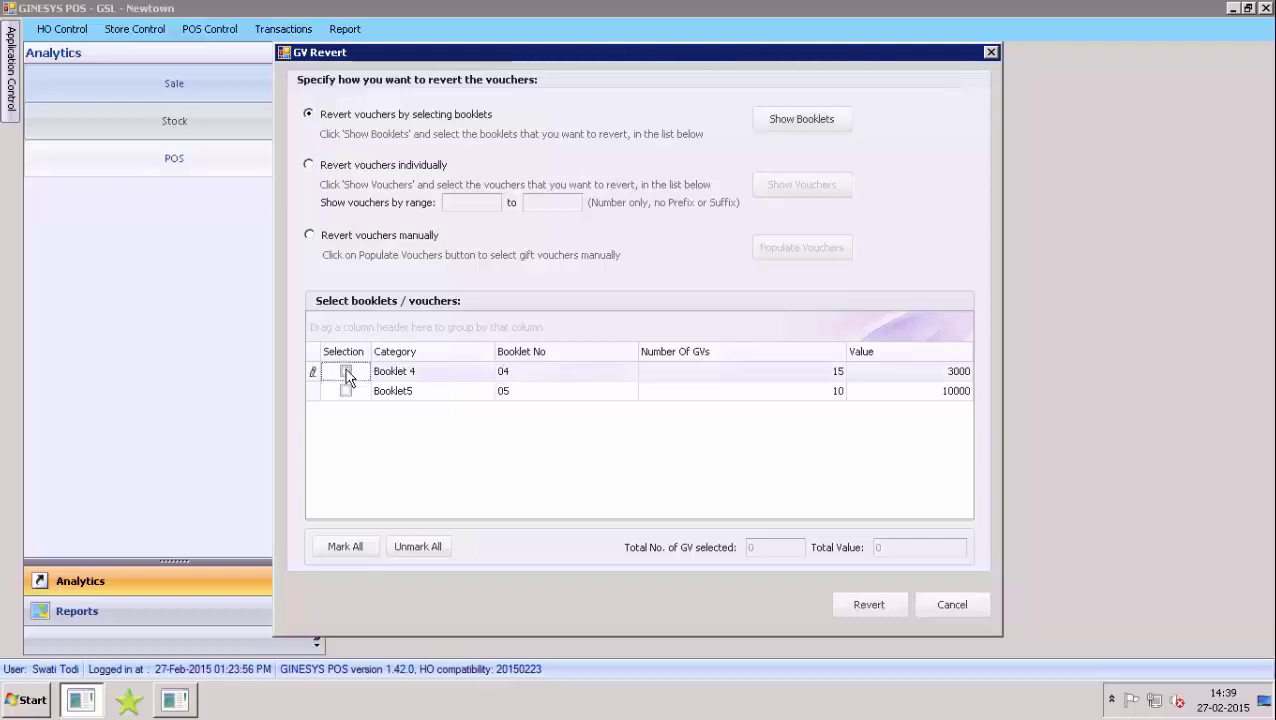
click(868, 606)
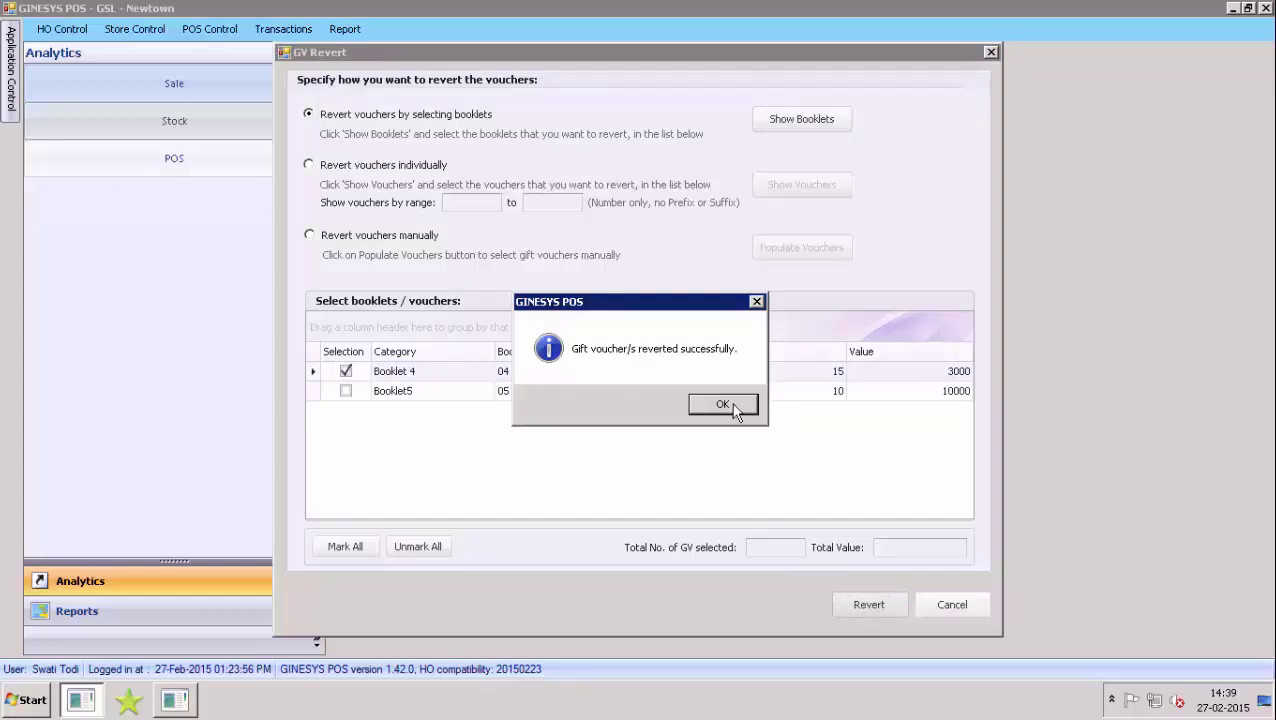
click(735, 410)
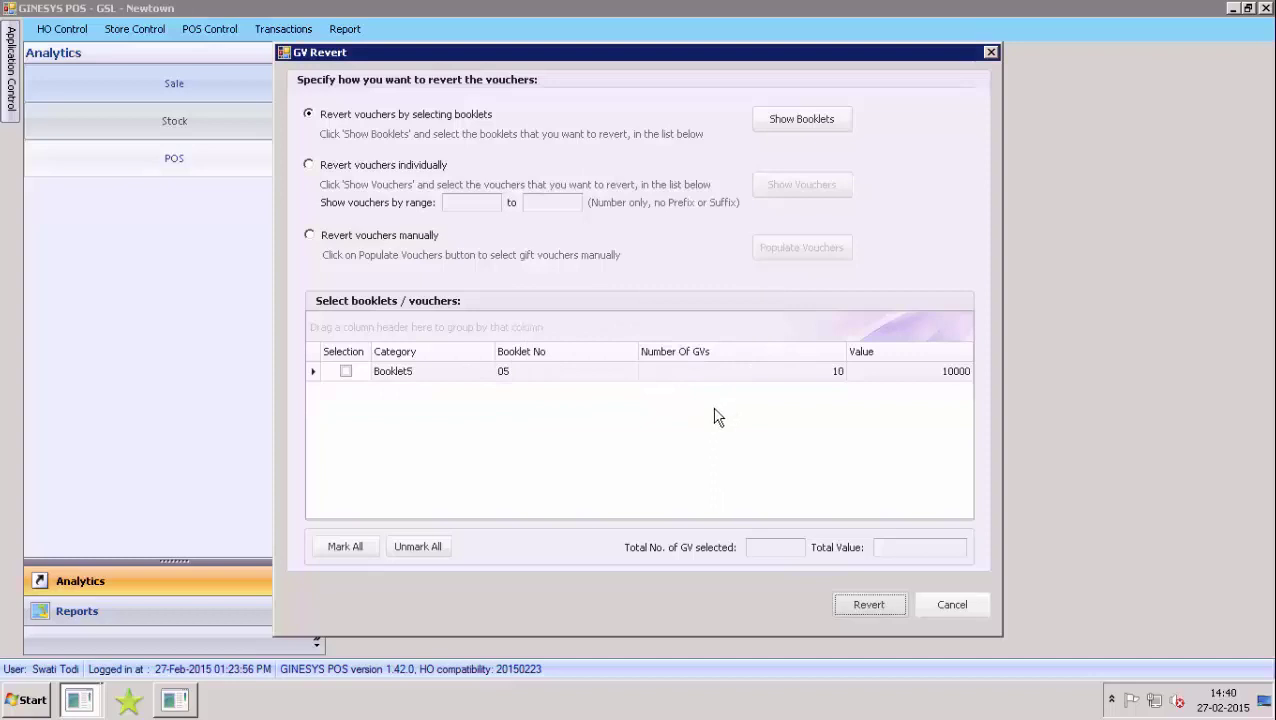
Revert the first two listed Gvfestive gift vouchers using the individual voucher option
click(309, 168)
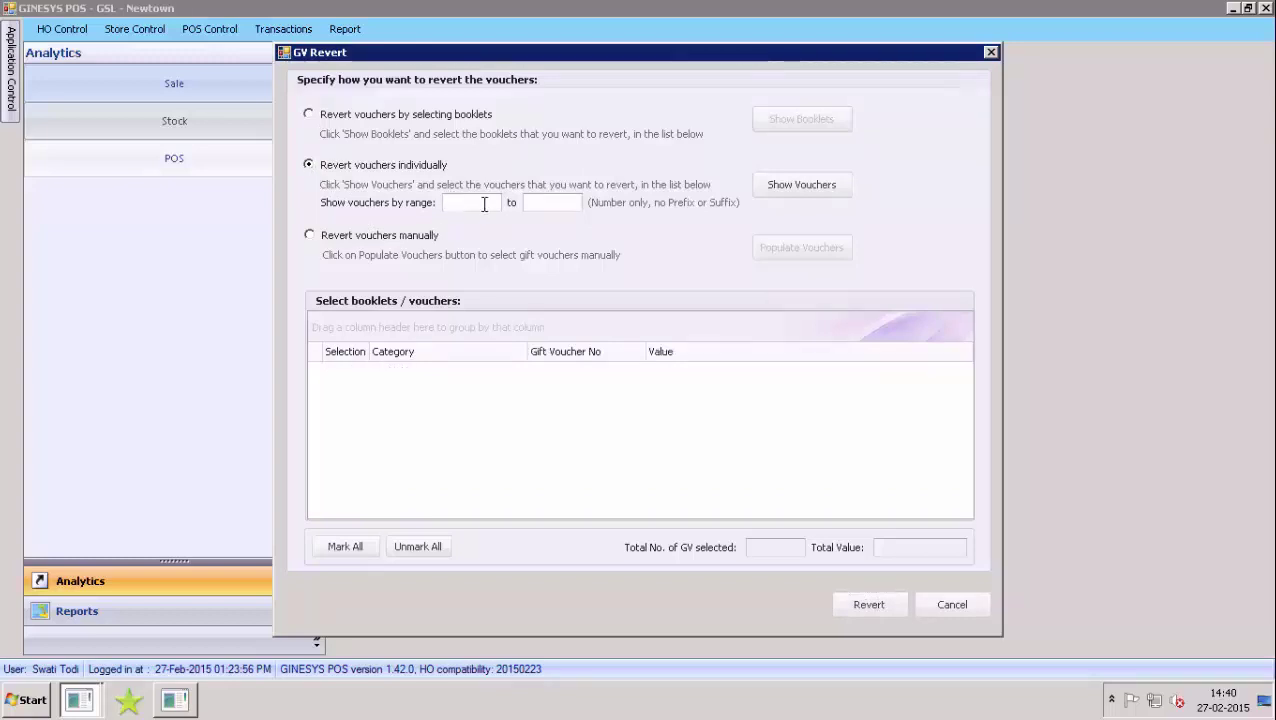
click(793, 194)
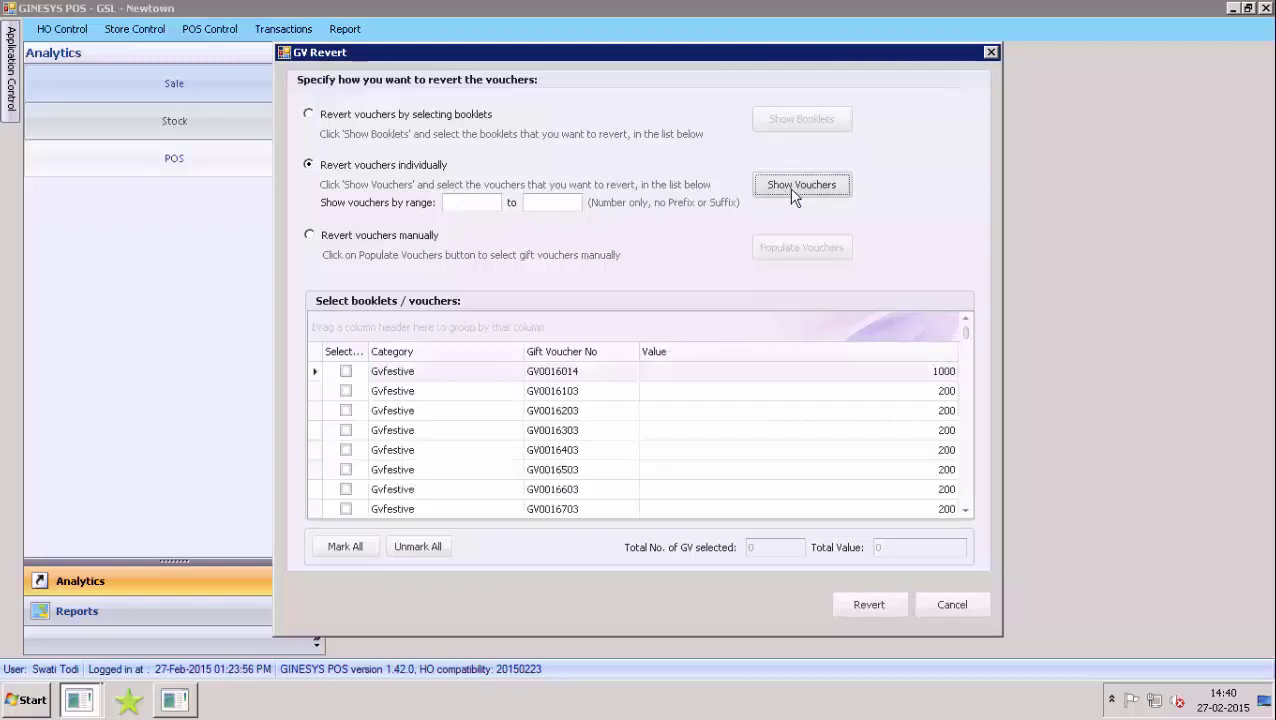
click(345, 371)
click(345, 391)
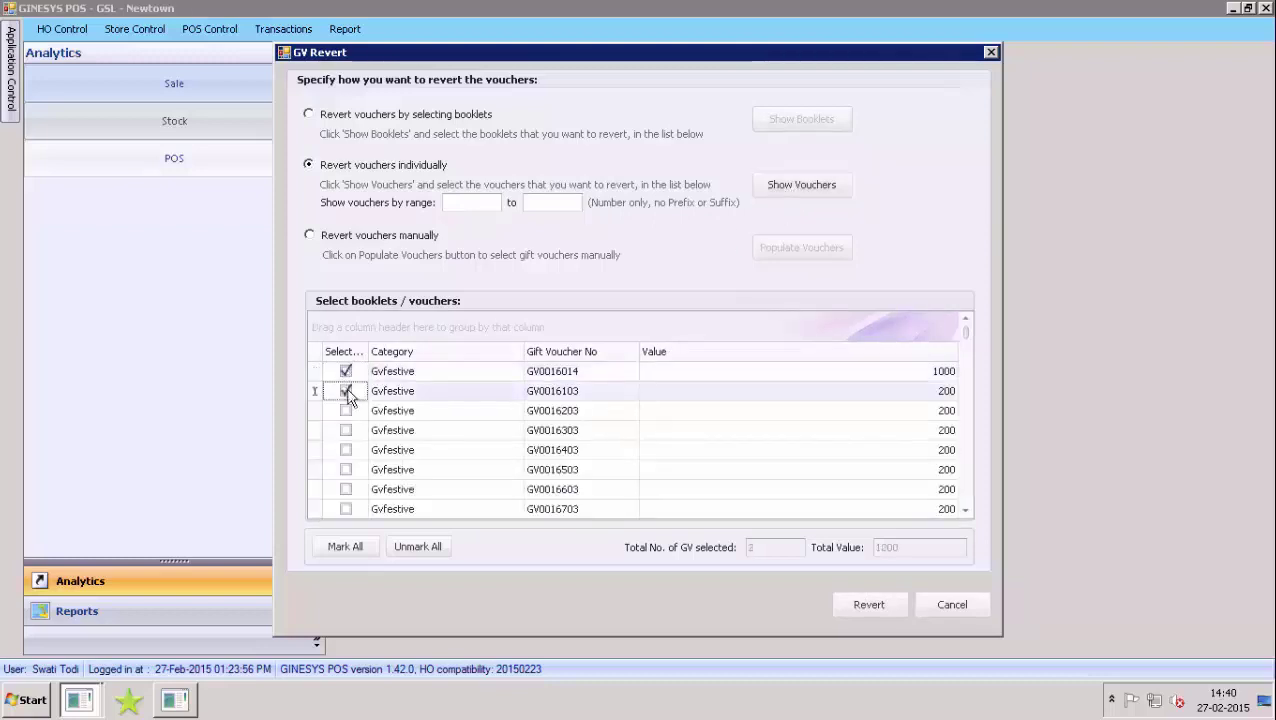
click(865, 607)
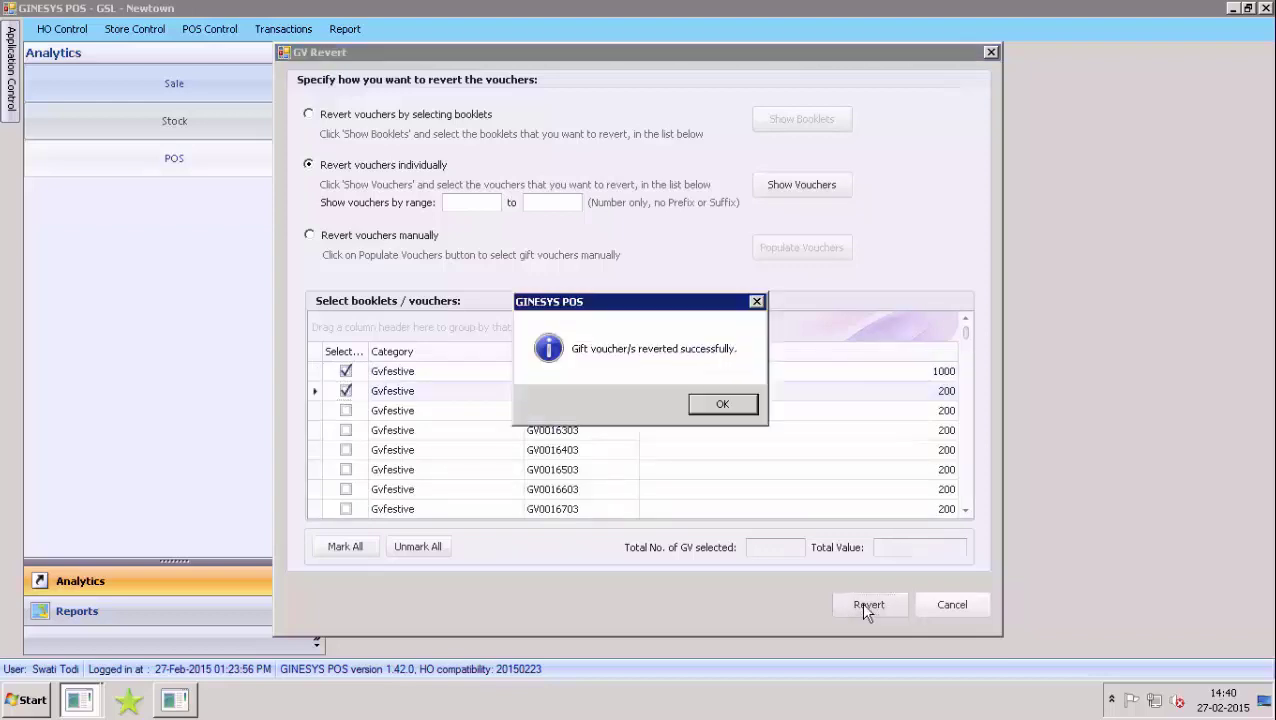
click(721, 406)
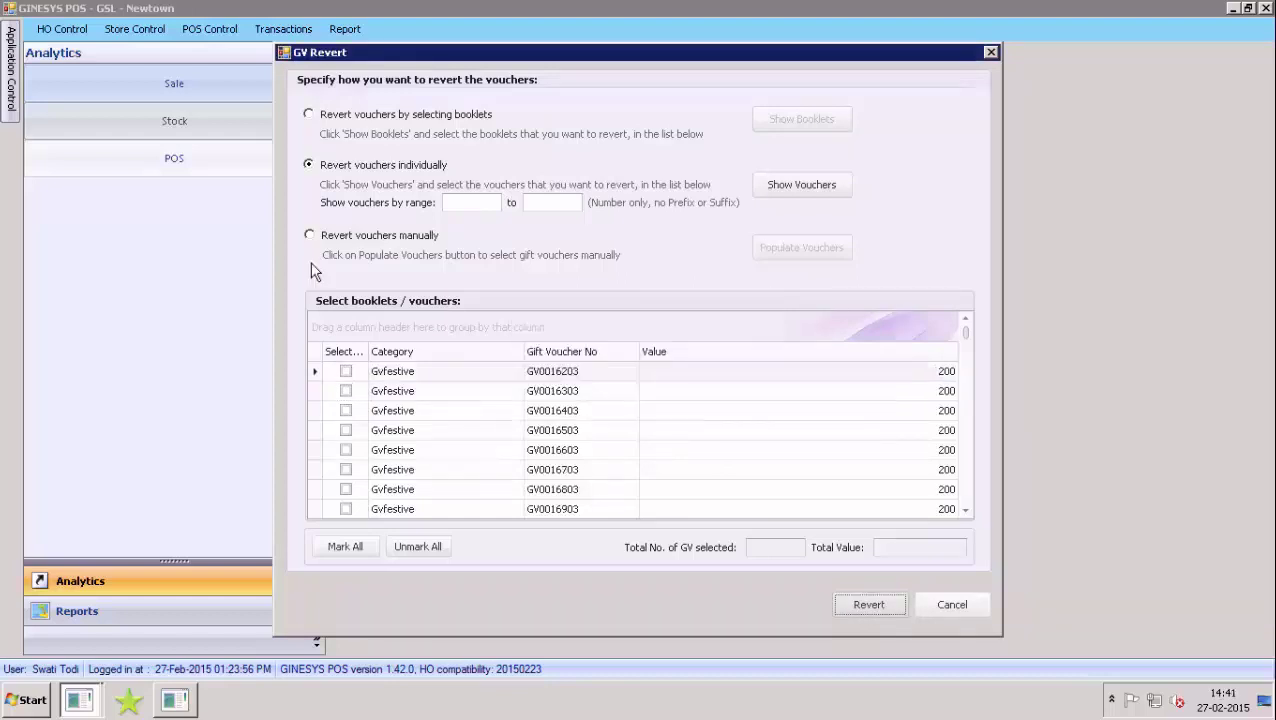
Populate the first two Gvfestive vouchers from the gift voucher lookup with the manual option and revert them
click(309, 236)
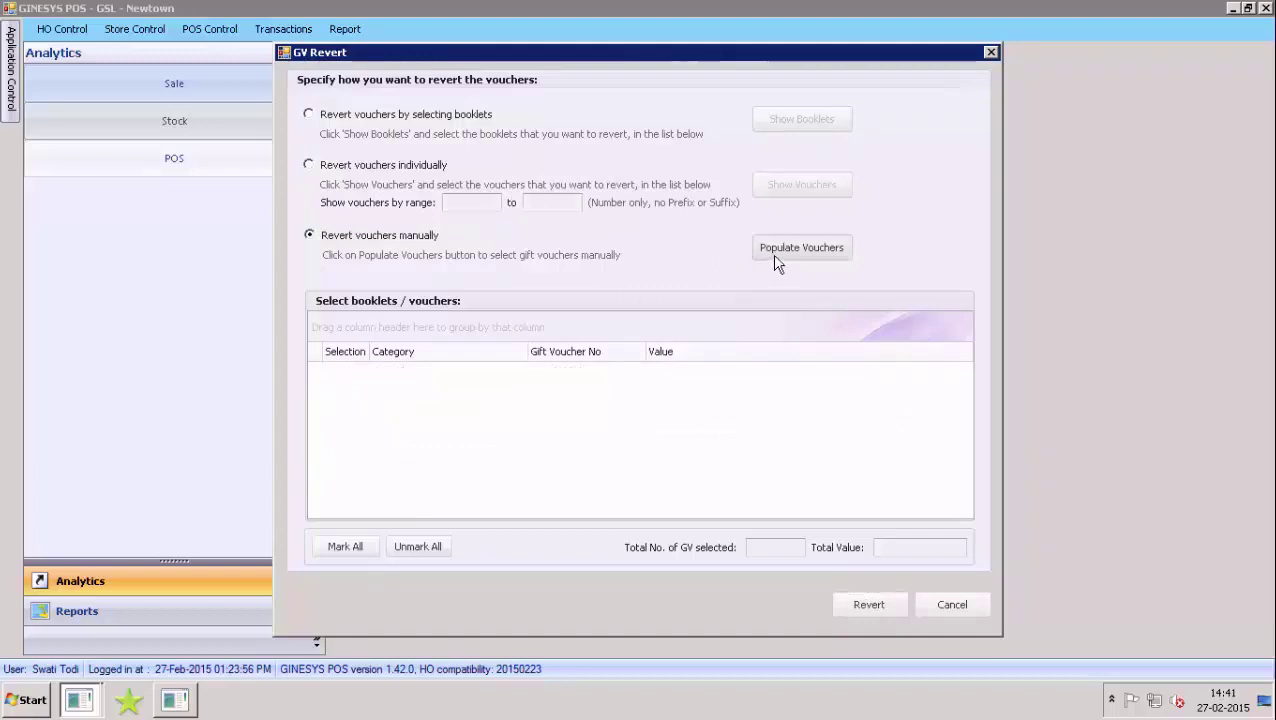
click(783, 259)
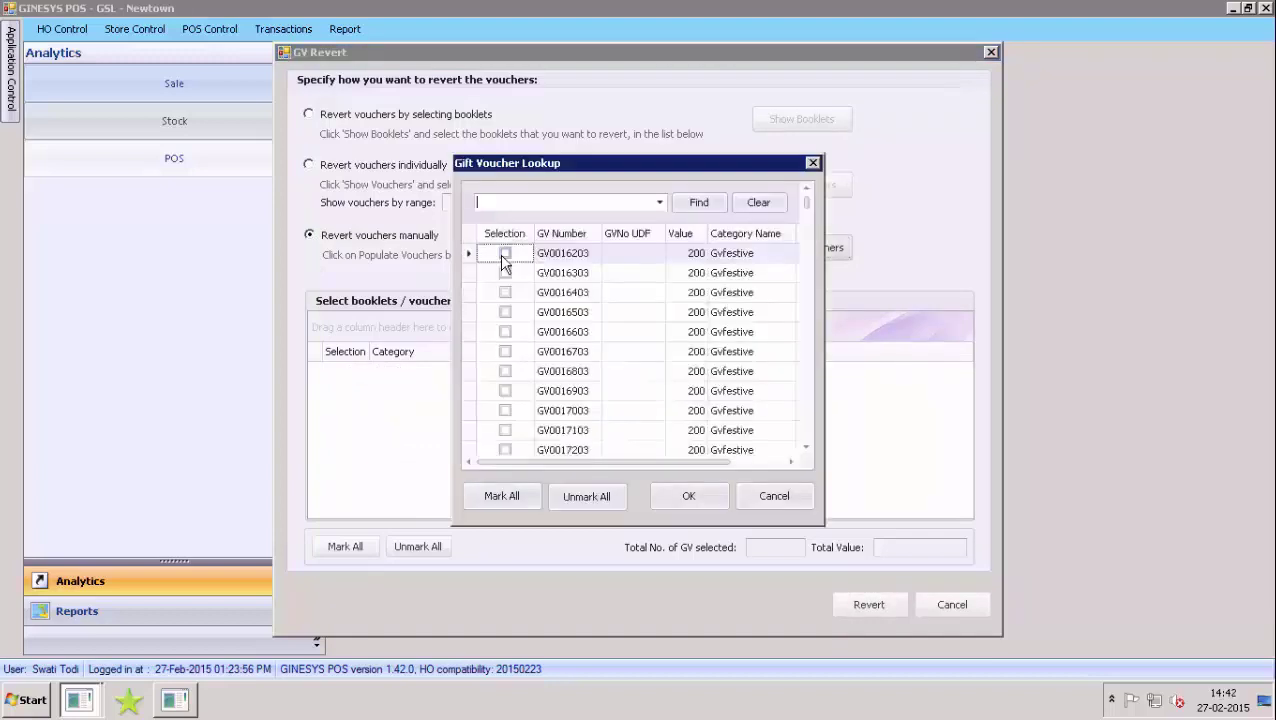
click(505, 253)
click(505, 272)
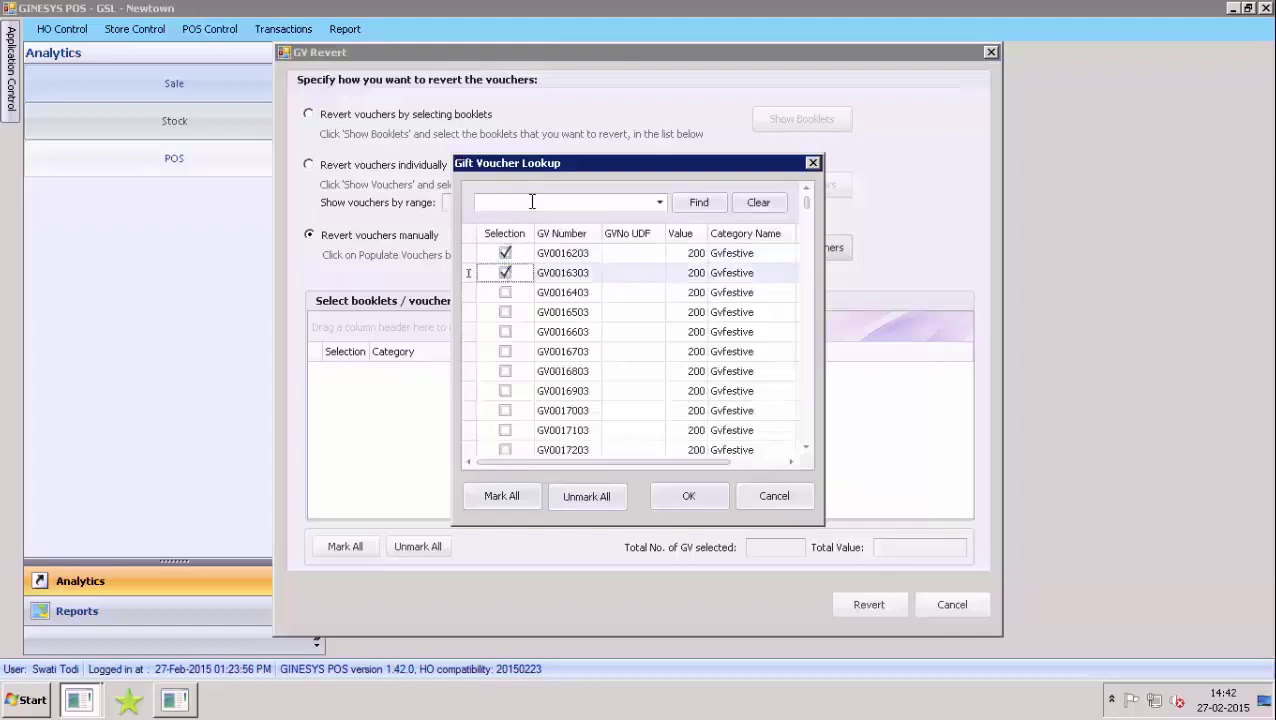
click(690, 487)
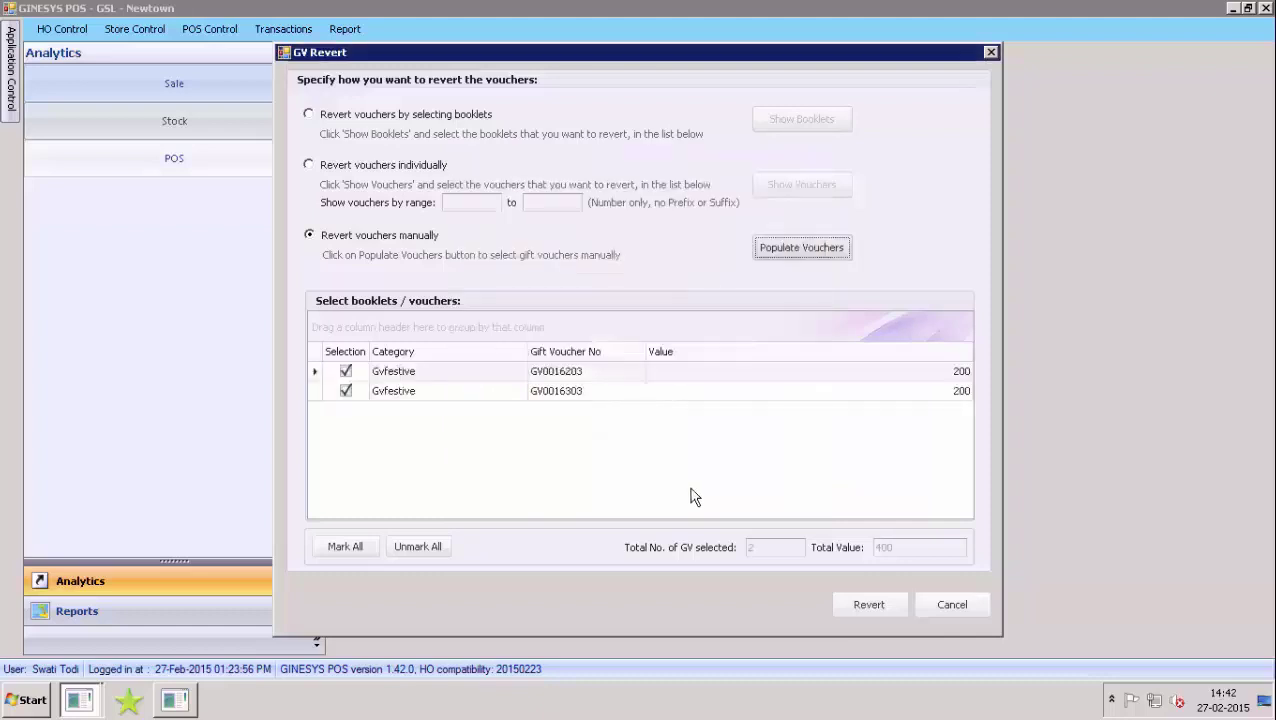
click(869, 605)
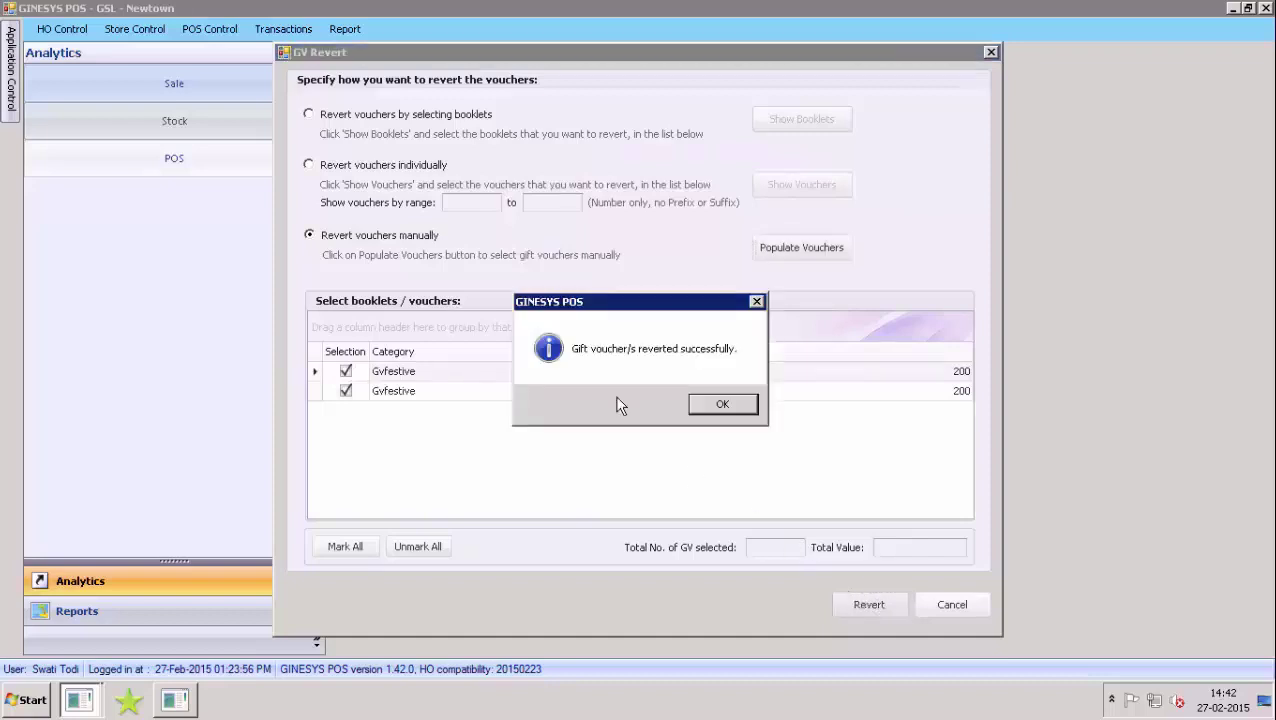
click(718, 405)
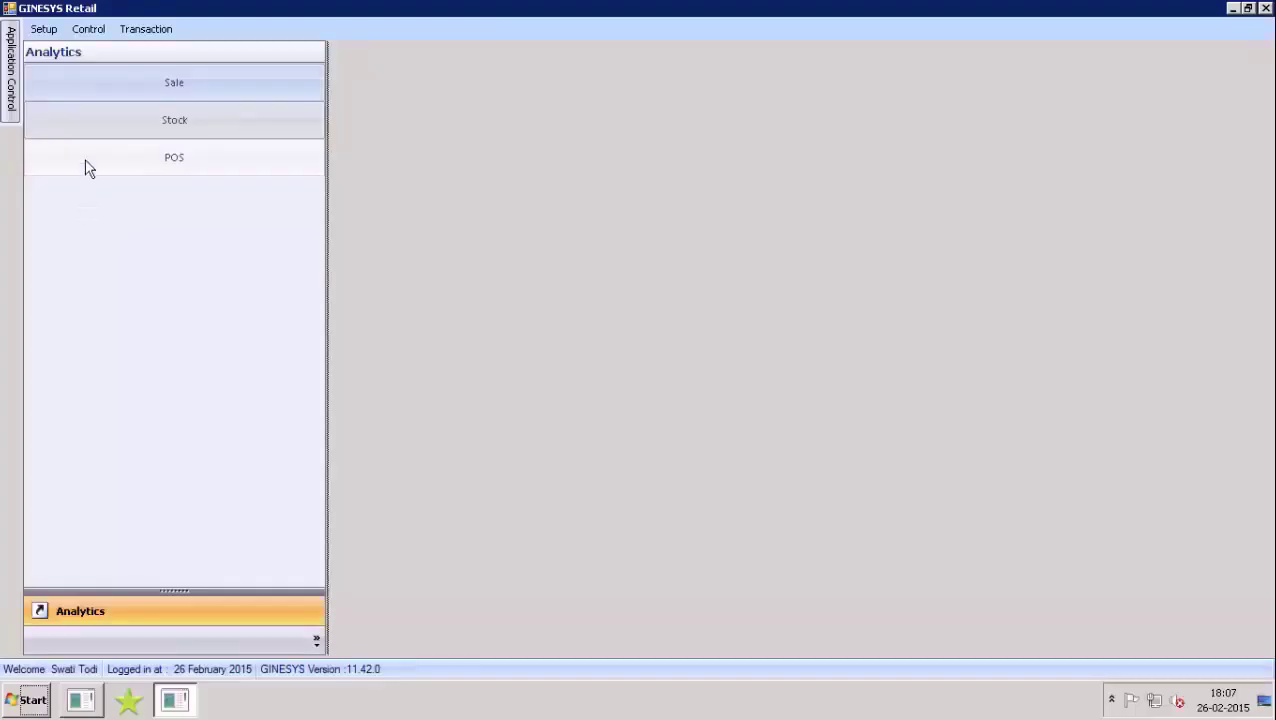
In GINESYS Retail, open Data Exchange and view the last backup and sync information for all sites
click(90, 30)
click(157, 197)
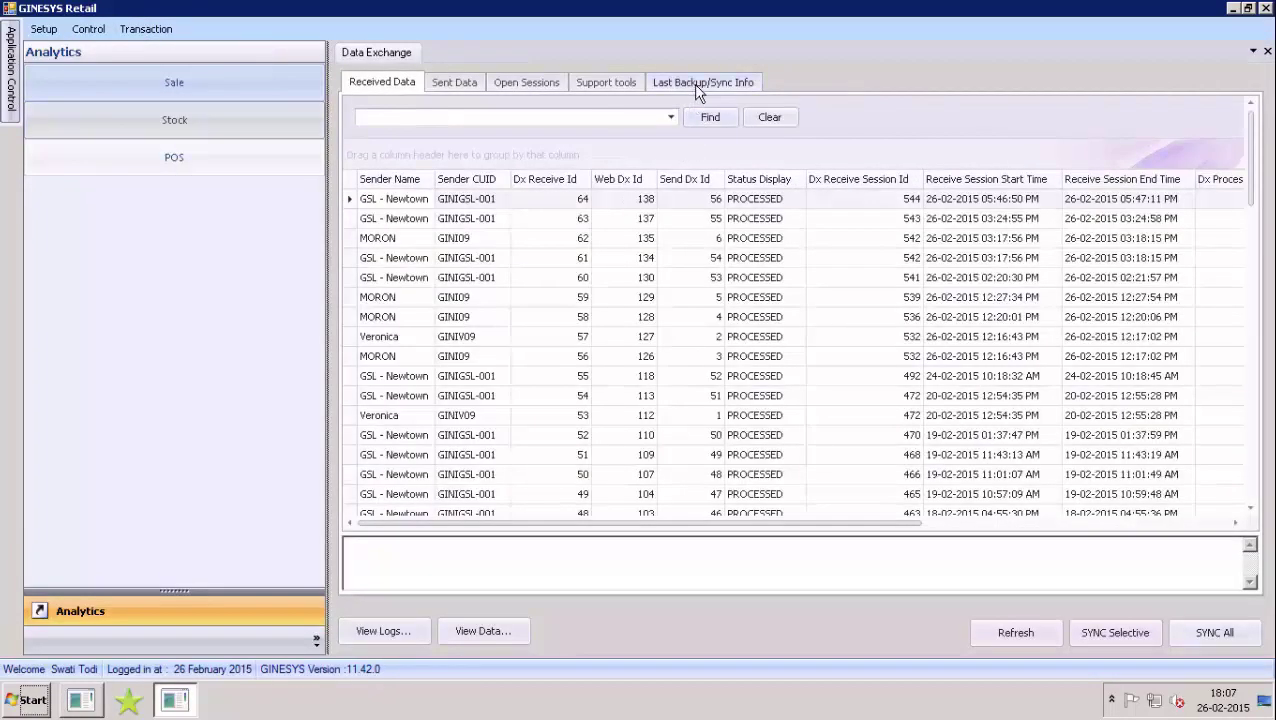
click(697, 88)
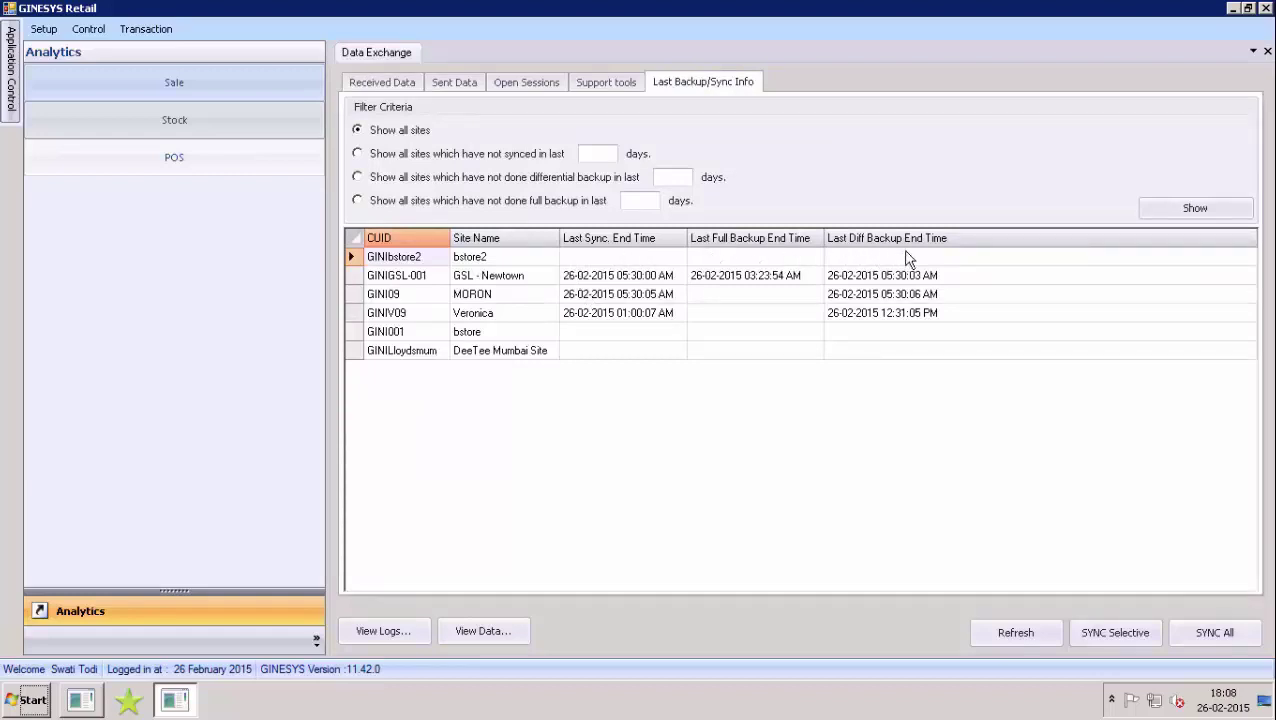
Filter the backup and sync list to show all sites which have not synced in the last 2 days
key(Tab)
click(357, 154)
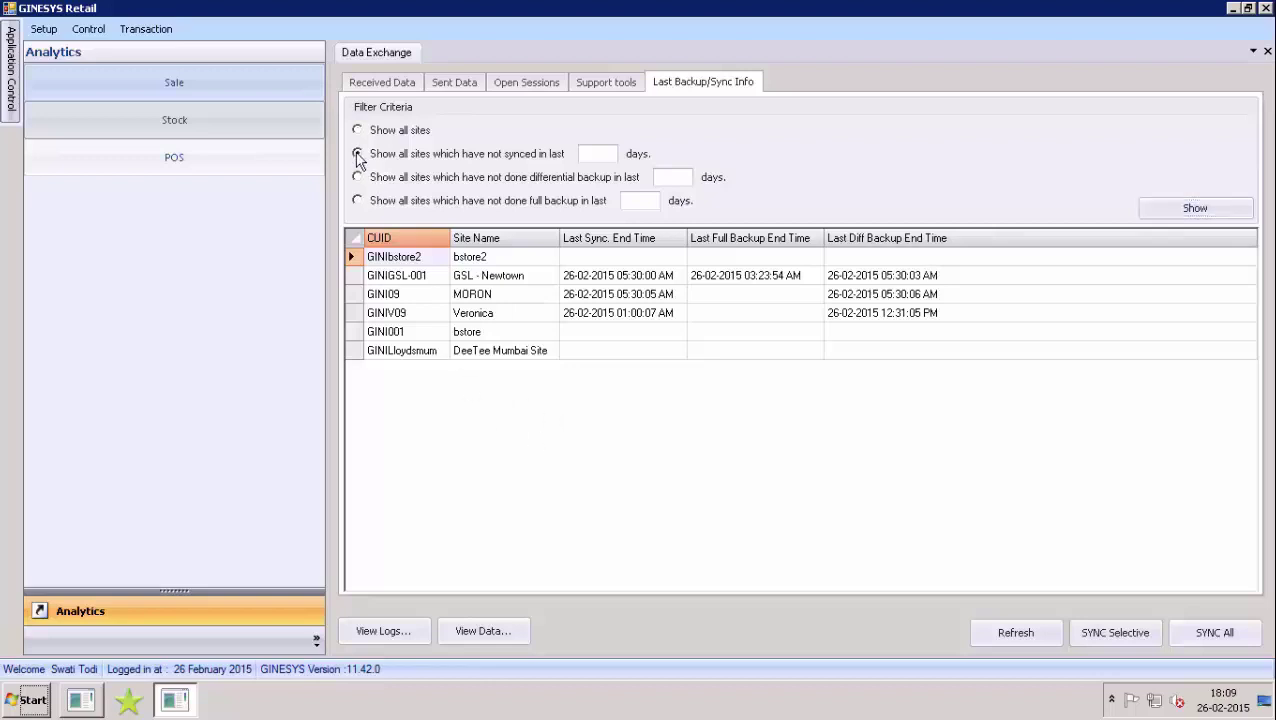
click(606, 152)
text(2)
click(1175, 214)
Show all sites which have not done a differential backup in the last 5 days
click(357, 177)
text(5)
click(1160, 208)
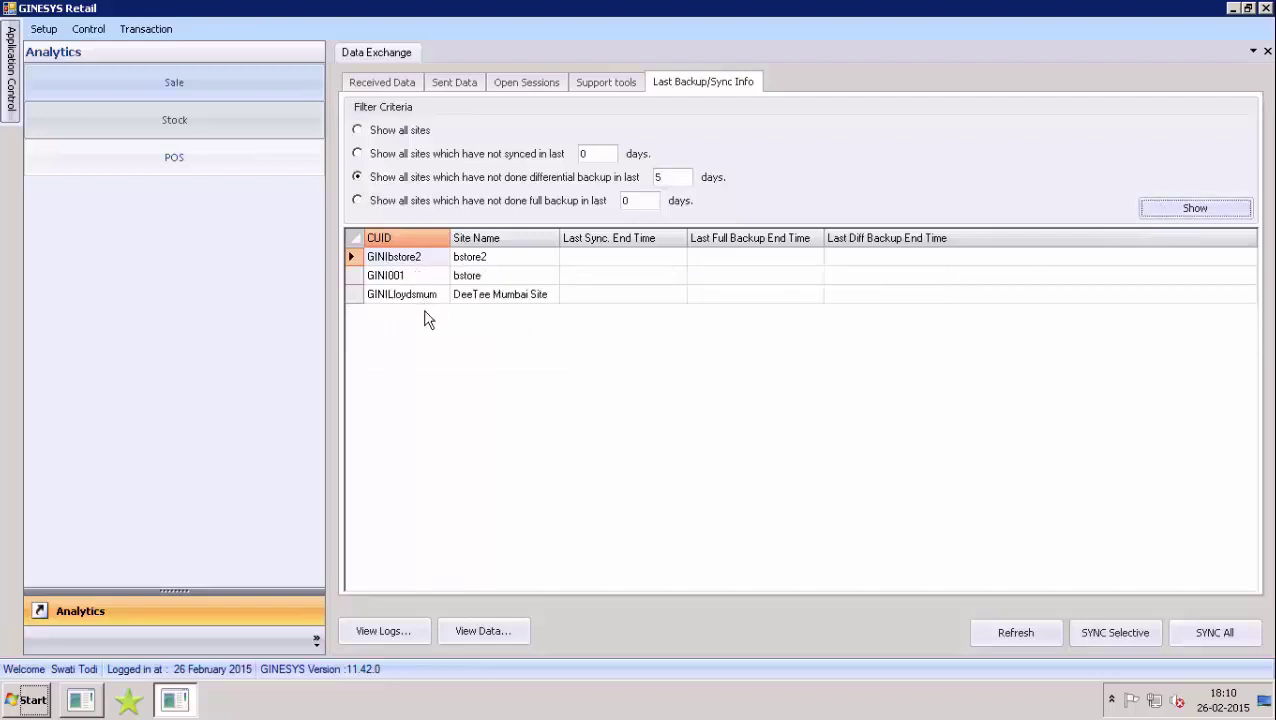
Clear the differential backup days and show all sites which have not done a full backup in the last 7 days
key(shift+Tab)
key(BackSpace)
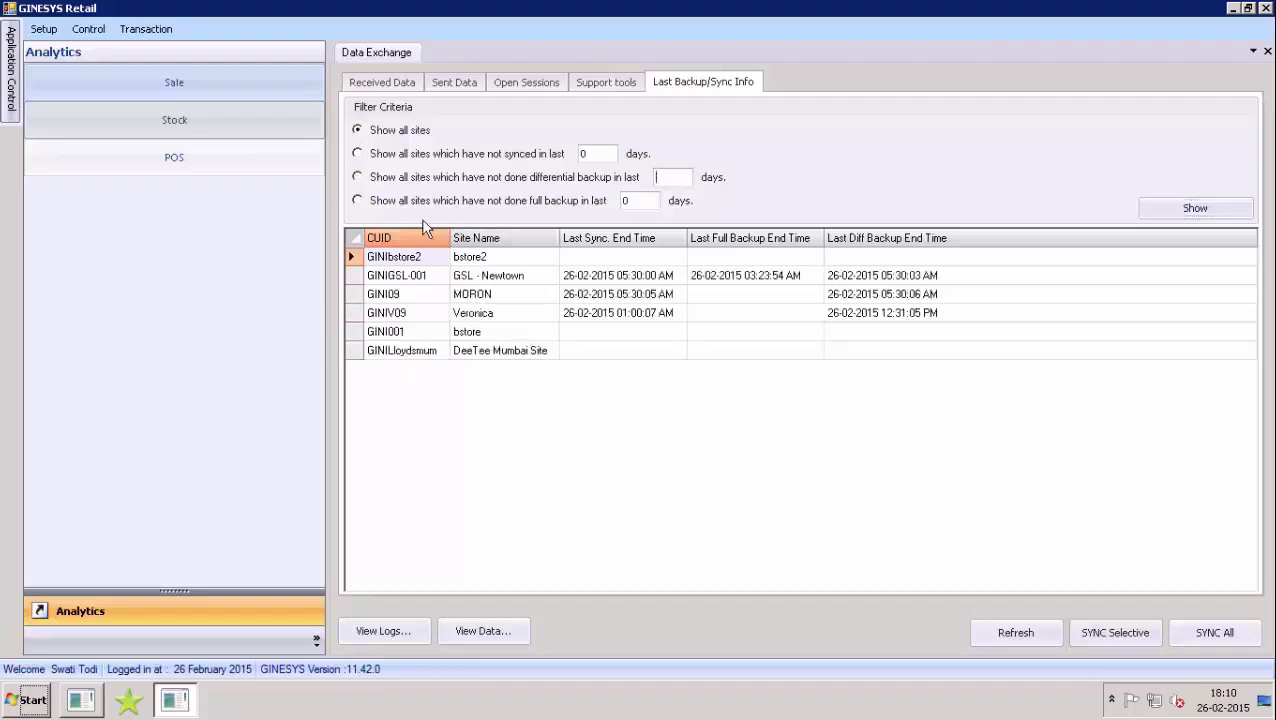
click(358, 202)
click(639, 200)
key(BackSpace)
text(7)
click(1166, 214)
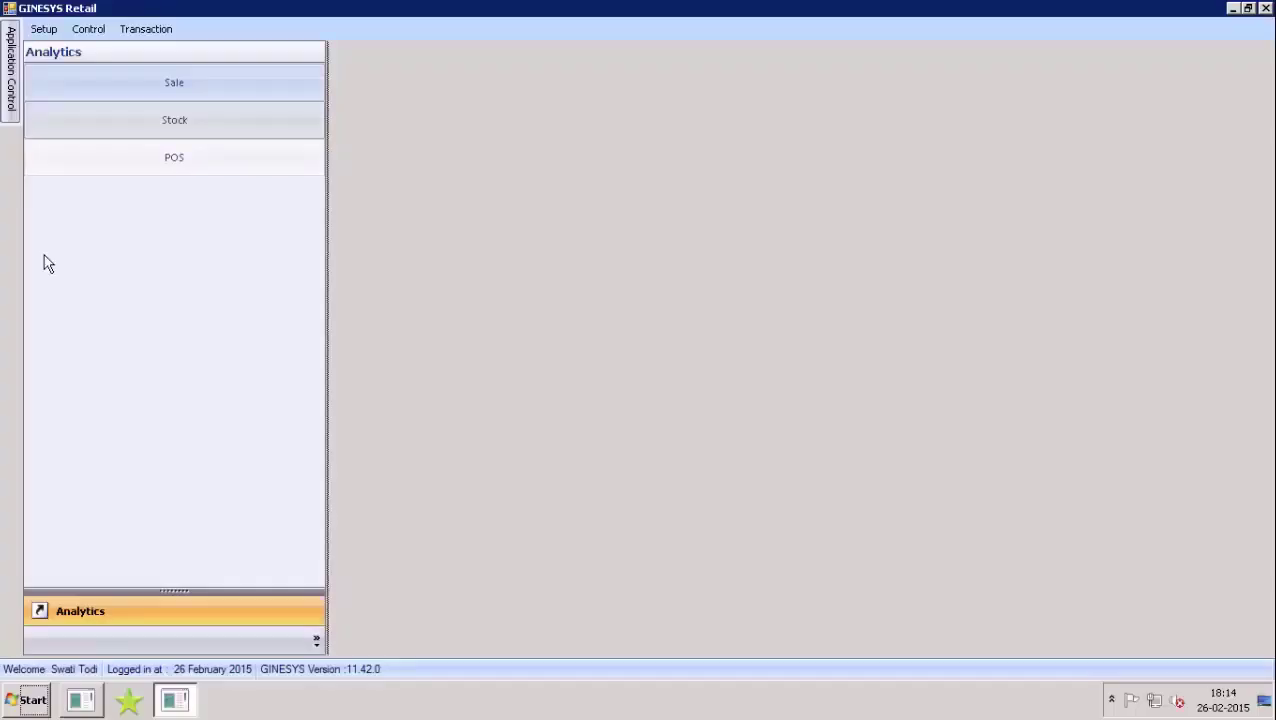
Open Master Policy and enable mandatory customer selection for GV Bill and for Deposit Refund Bill
click(92, 31)
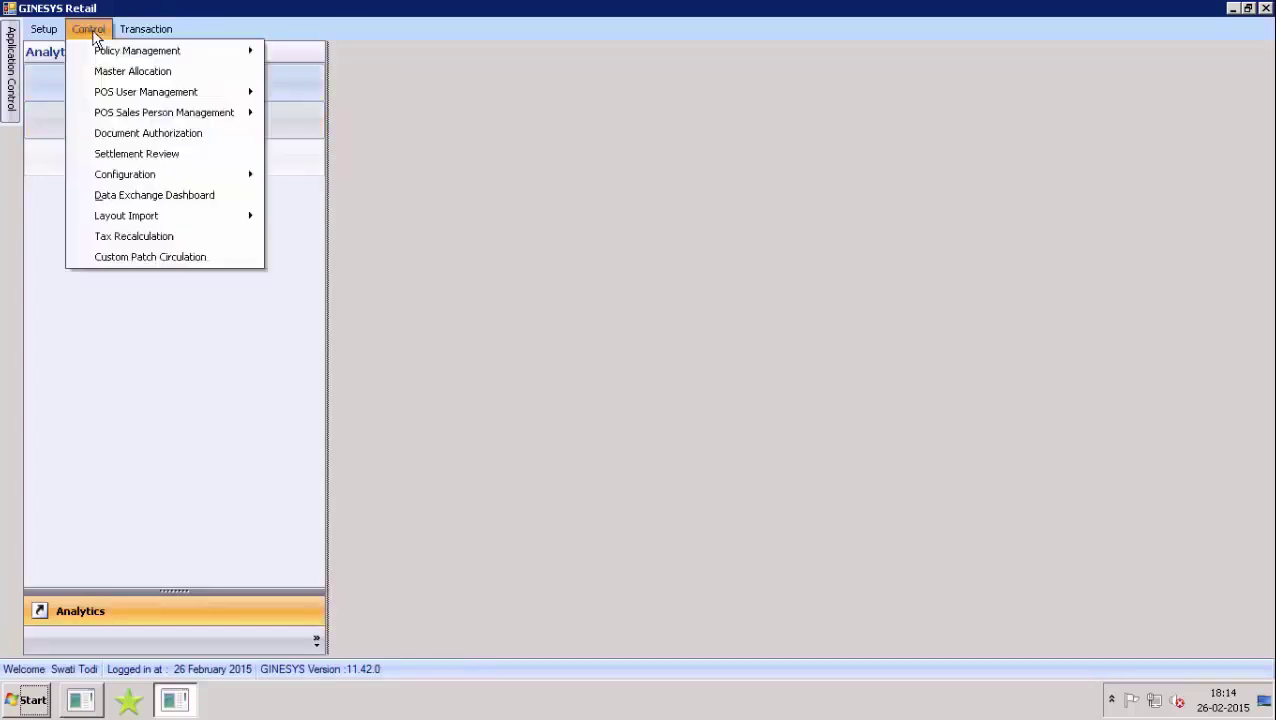
mouse_move(104, 53)
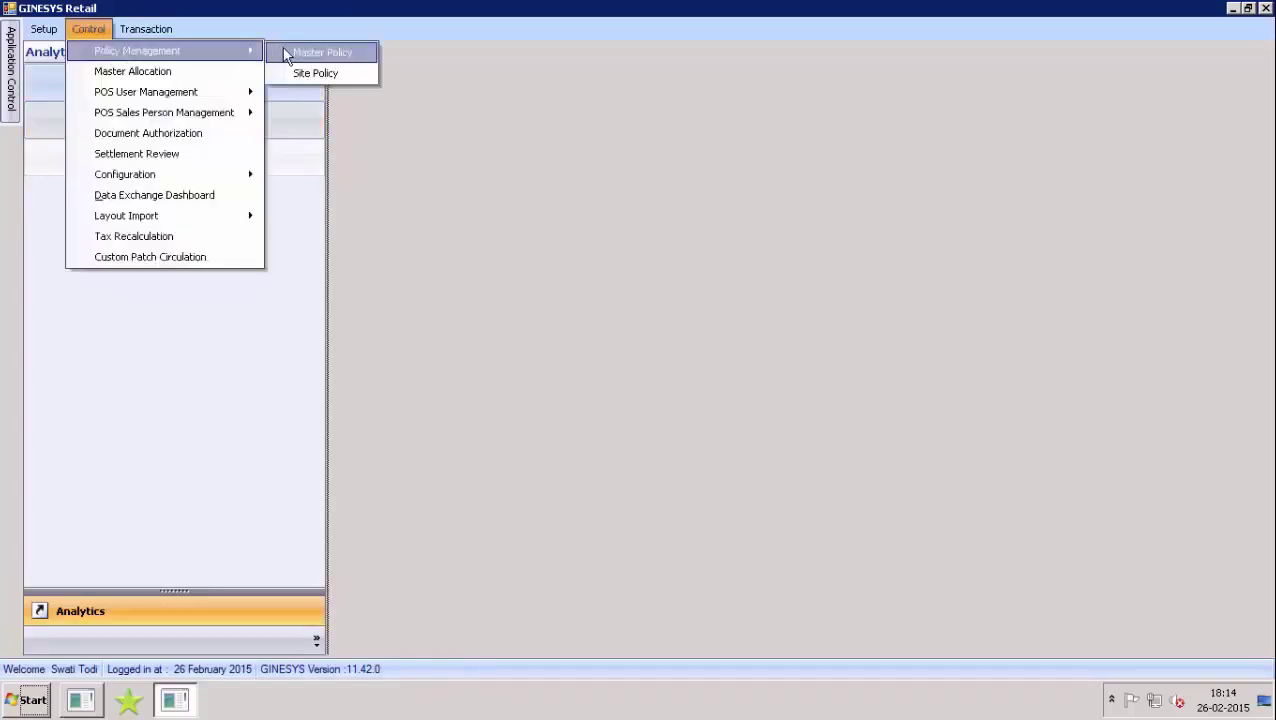
click(287, 55)
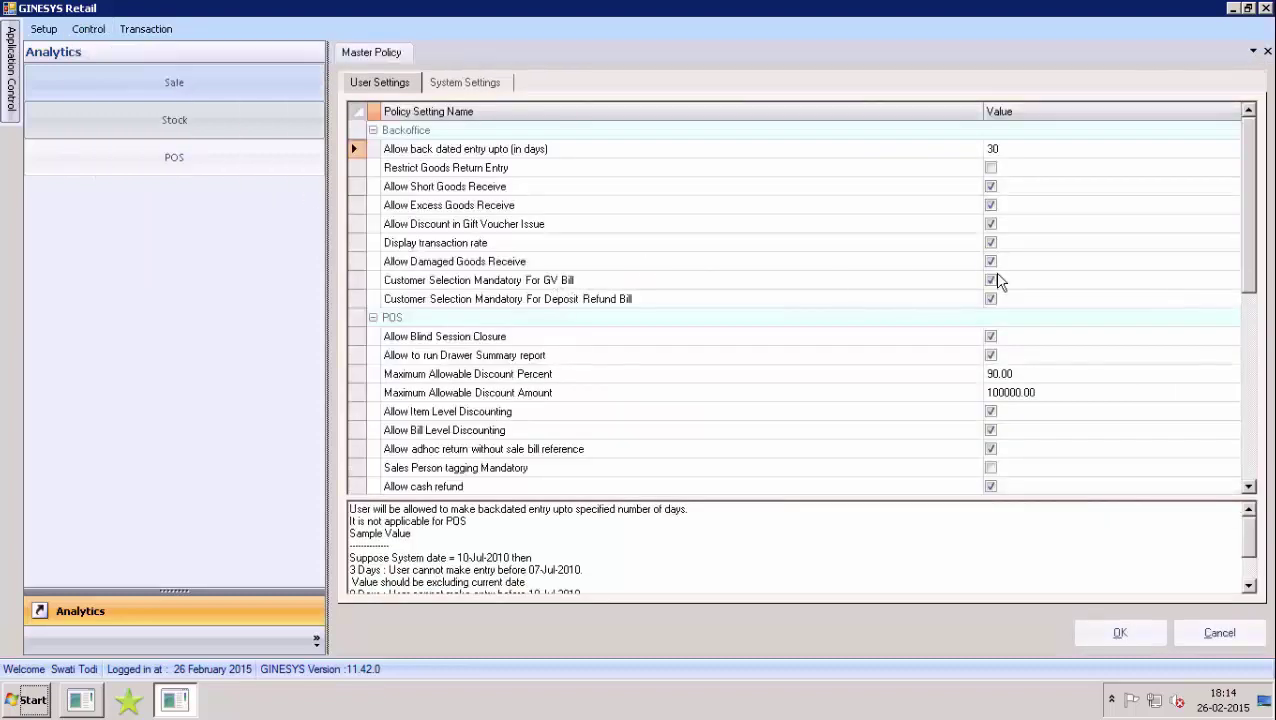
click(950, 286)
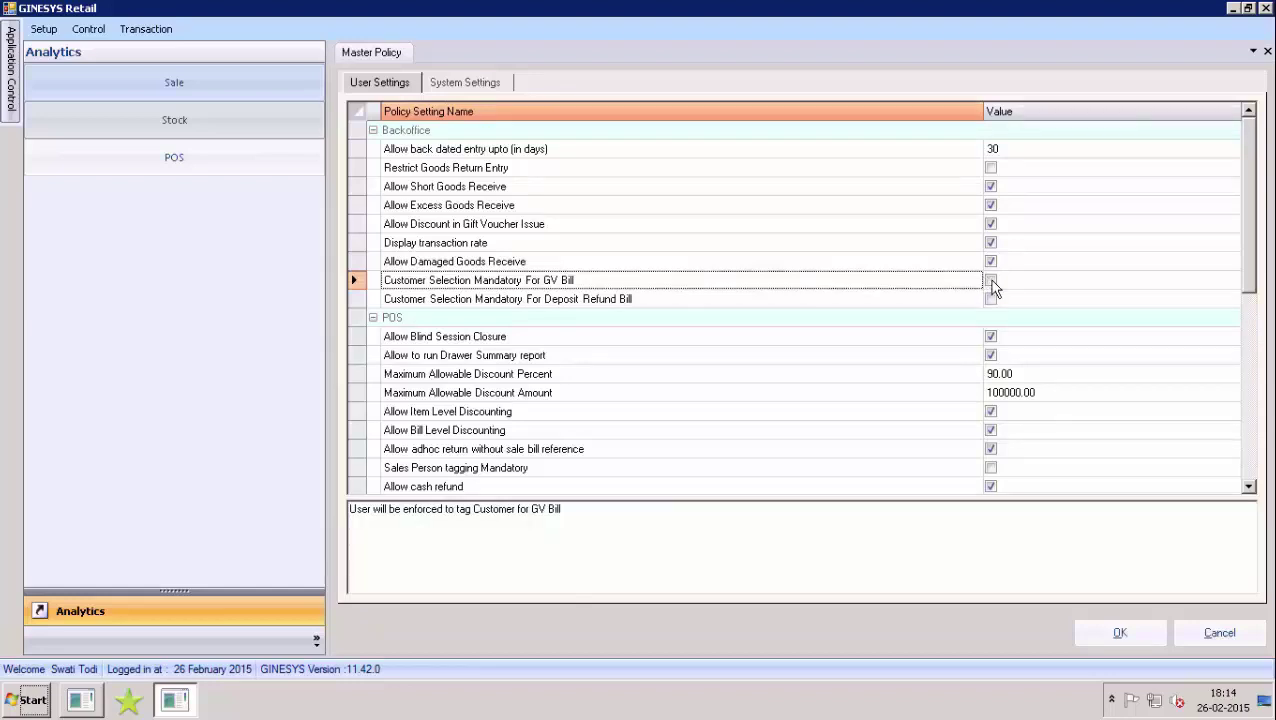
click(991, 281)
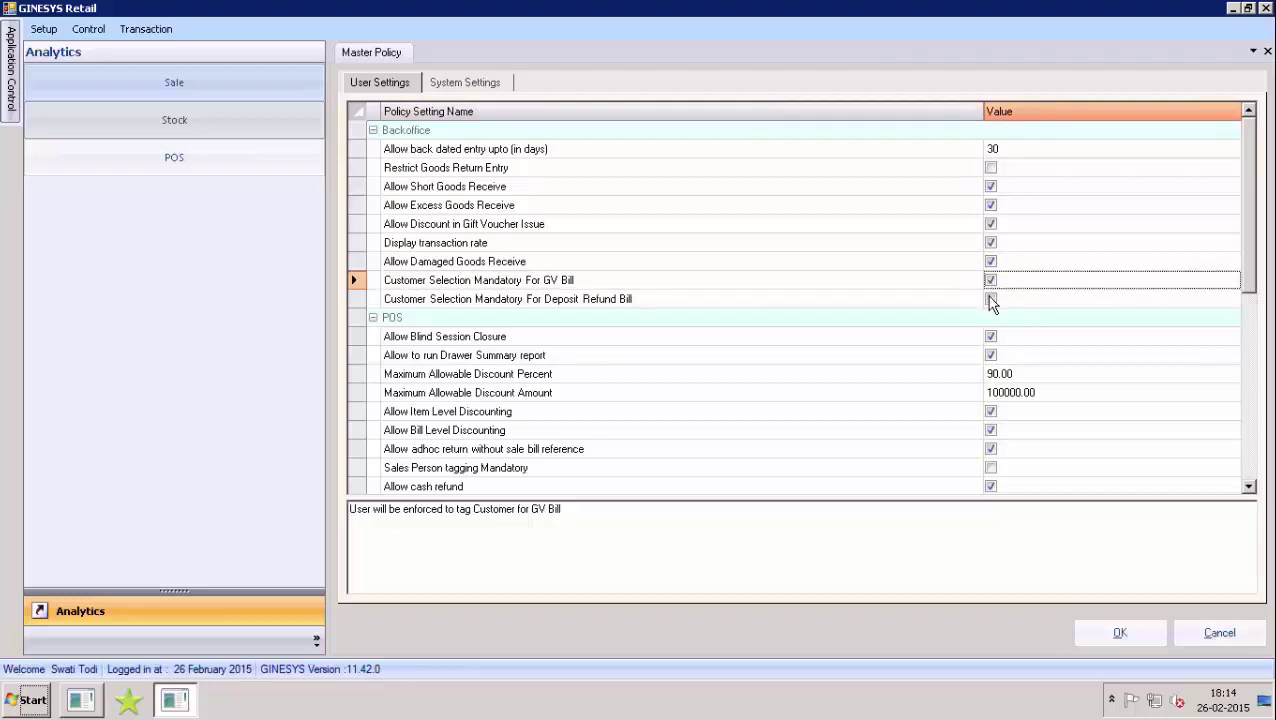
click(990, 300)
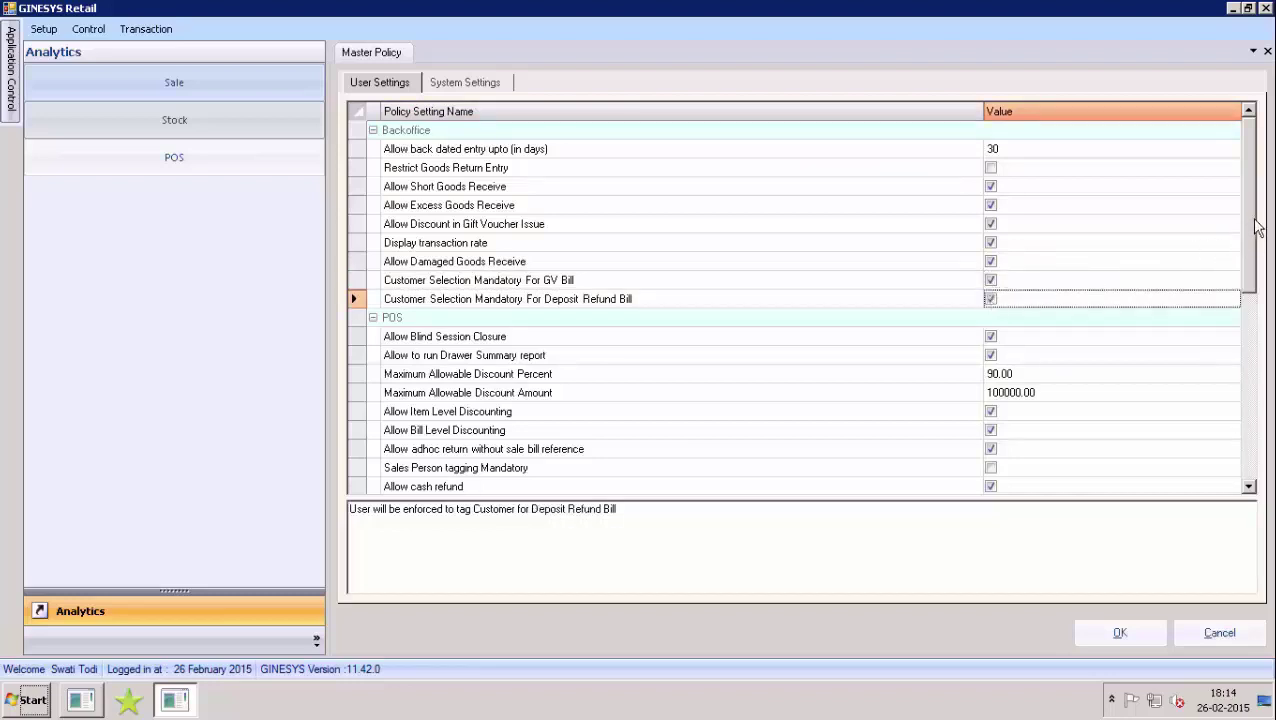
Enable Customer Selection Mandatory For POS Bill and save the master policy settings
drag(1249, 240, 1035, 428)
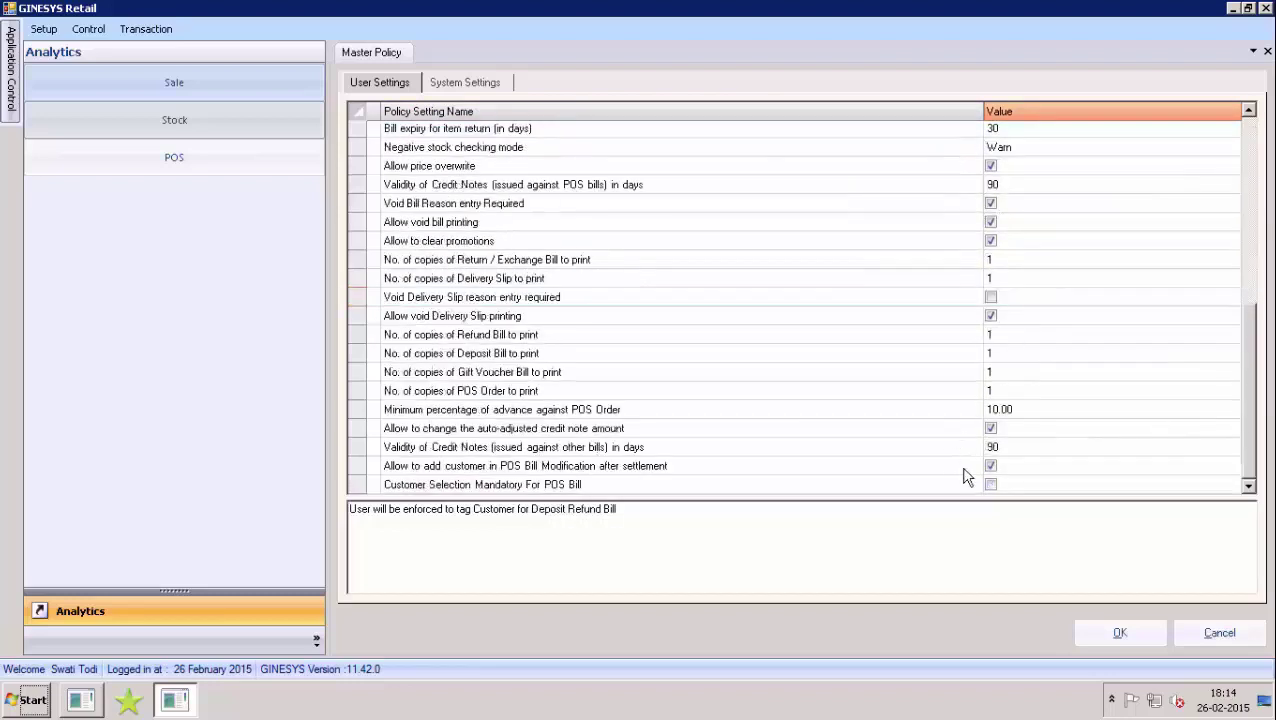
click(990, 484)
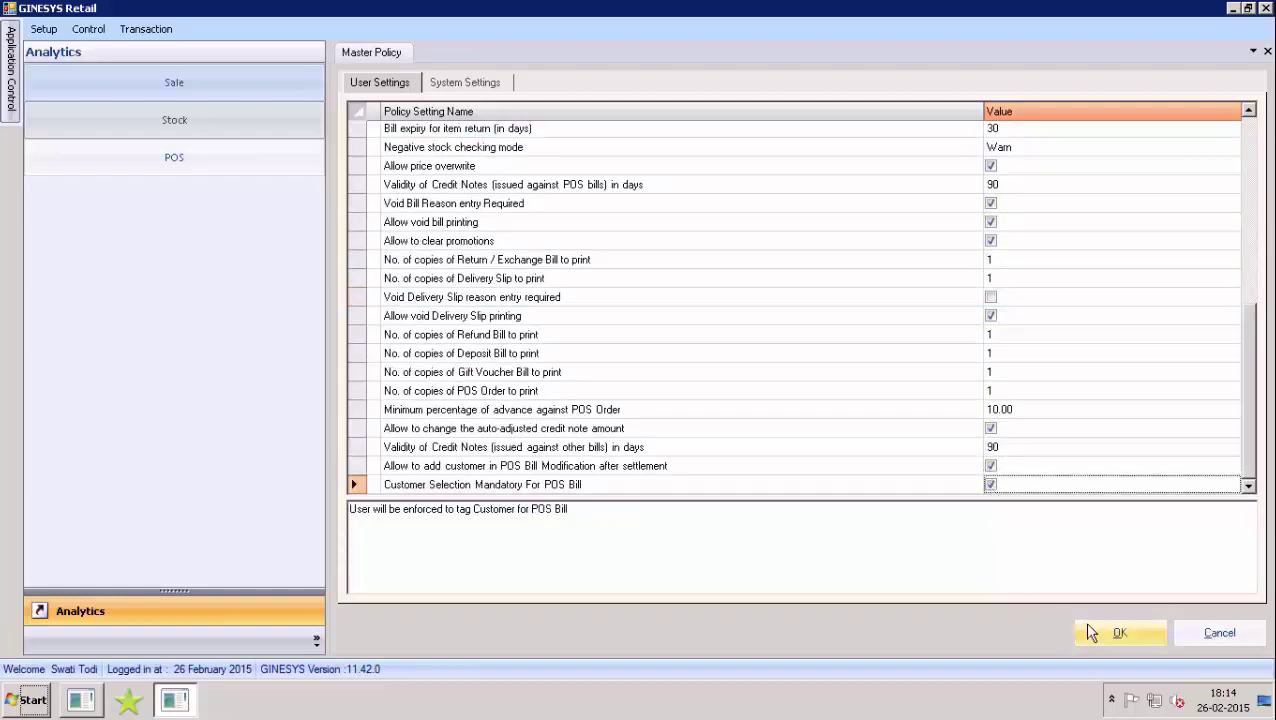
click(1110, 636)
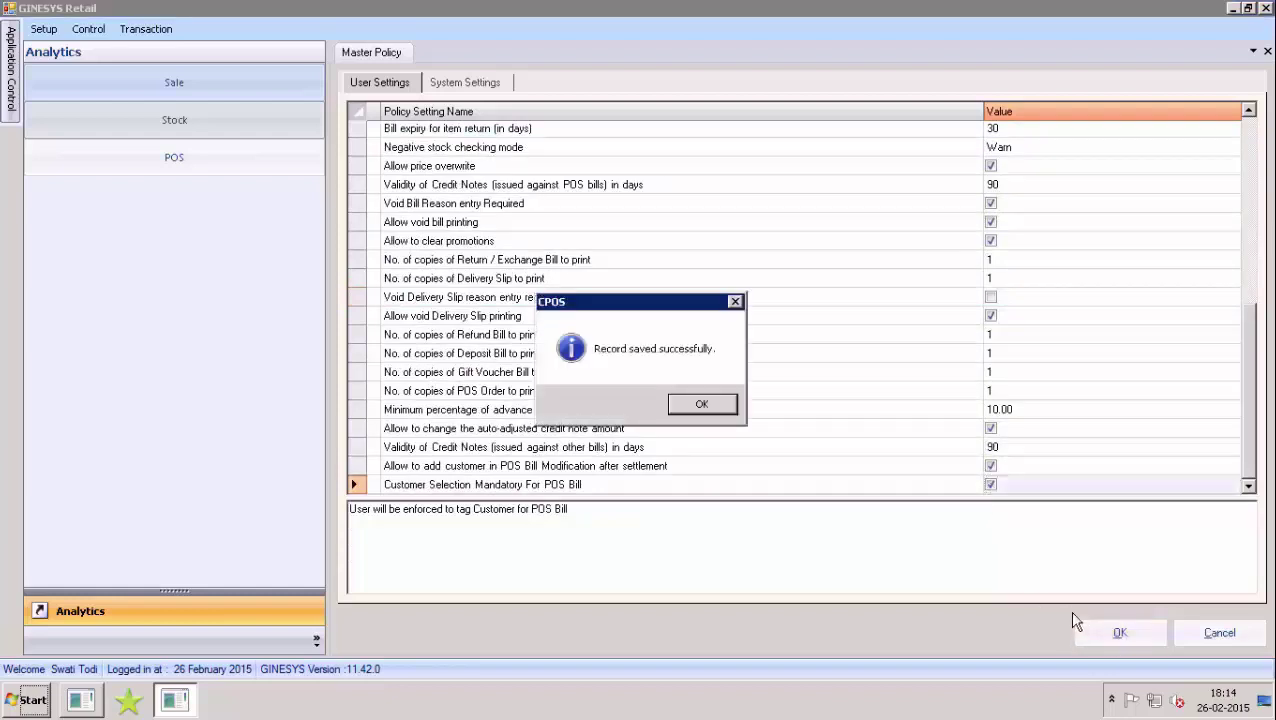
click(701, 405)
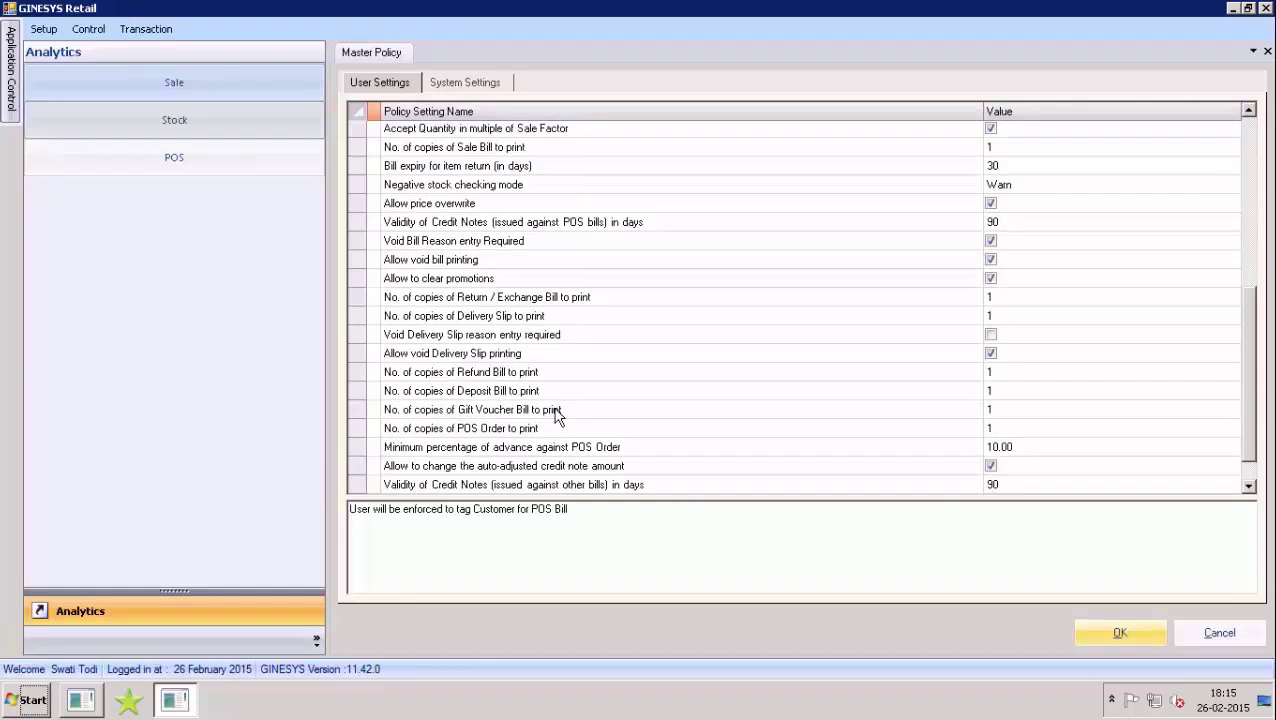
In GINESYS POS, add one item with barcode msc001 to the bill and try to proceed to payment without a customer
click(566, 421)
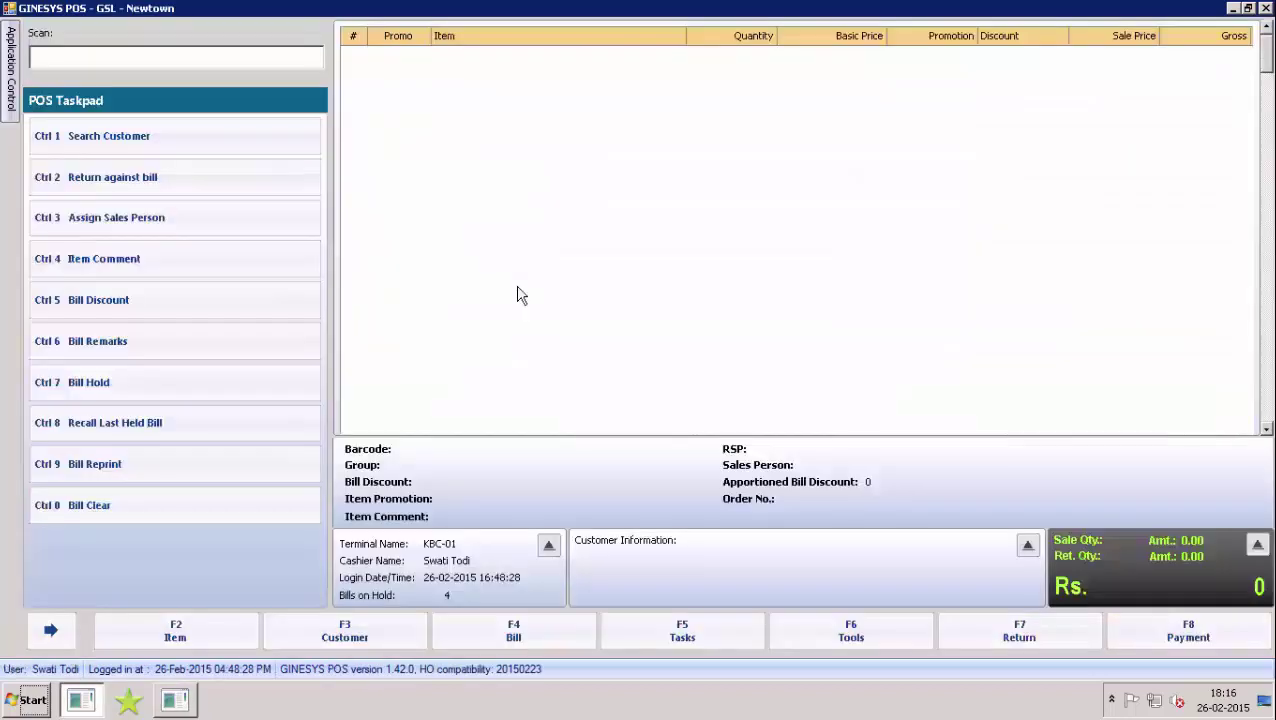
click(186, 59)
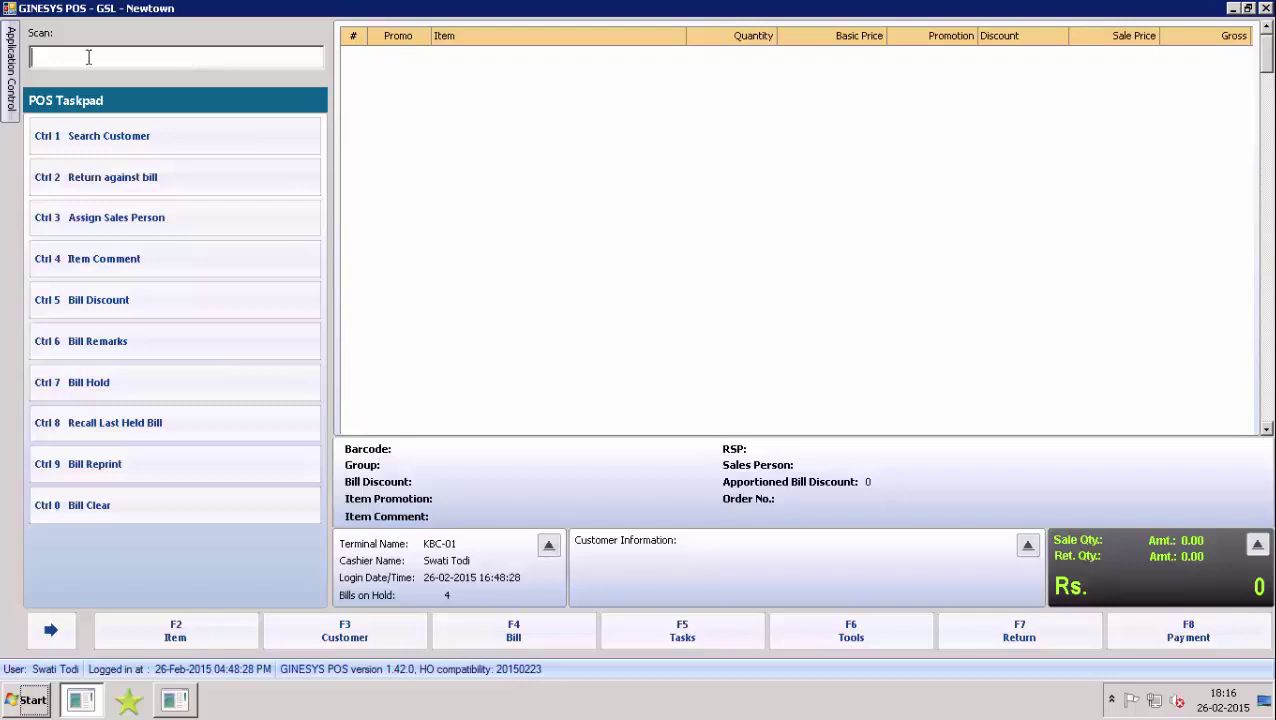
text(msc001)
key(Return)
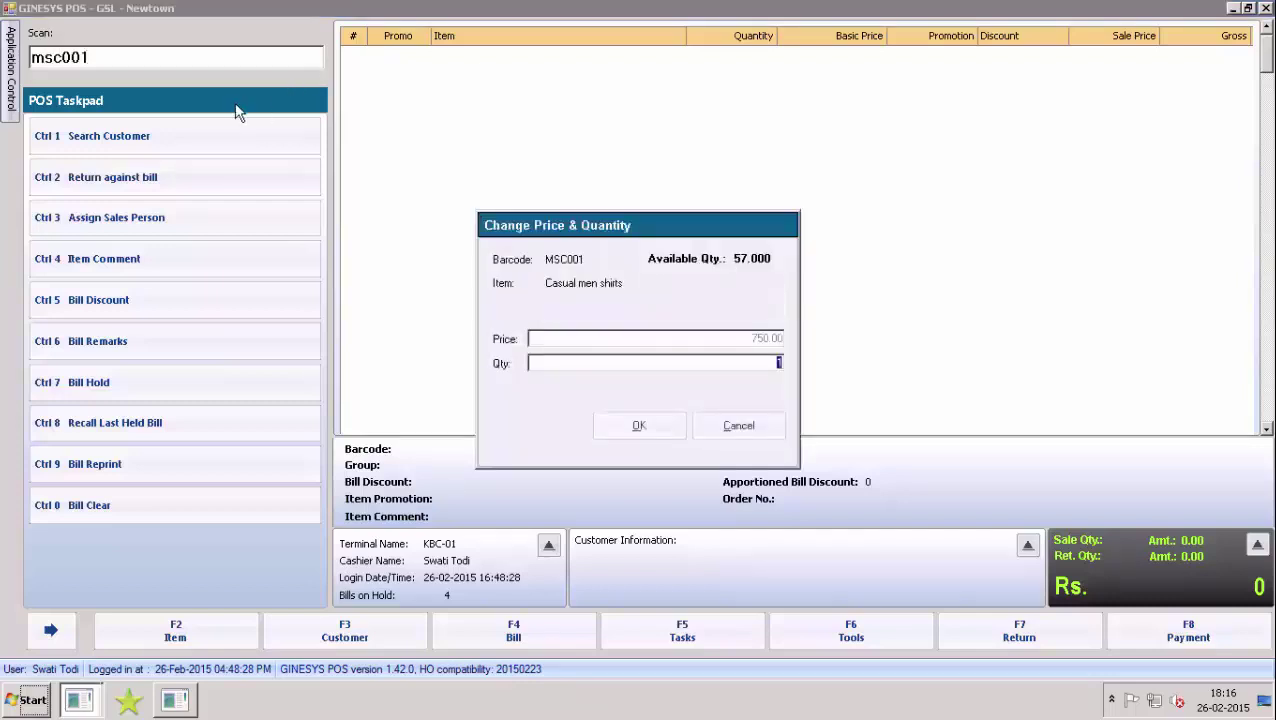
click(636, 424)
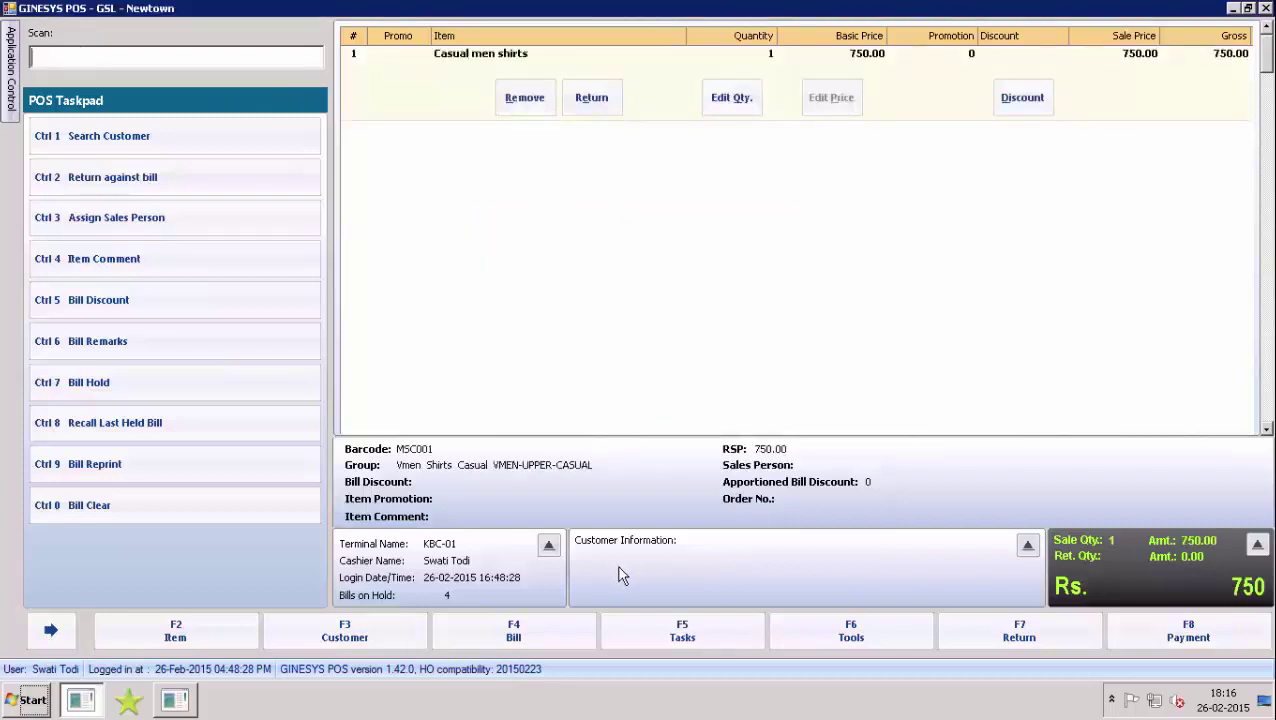
click(1174, 640)
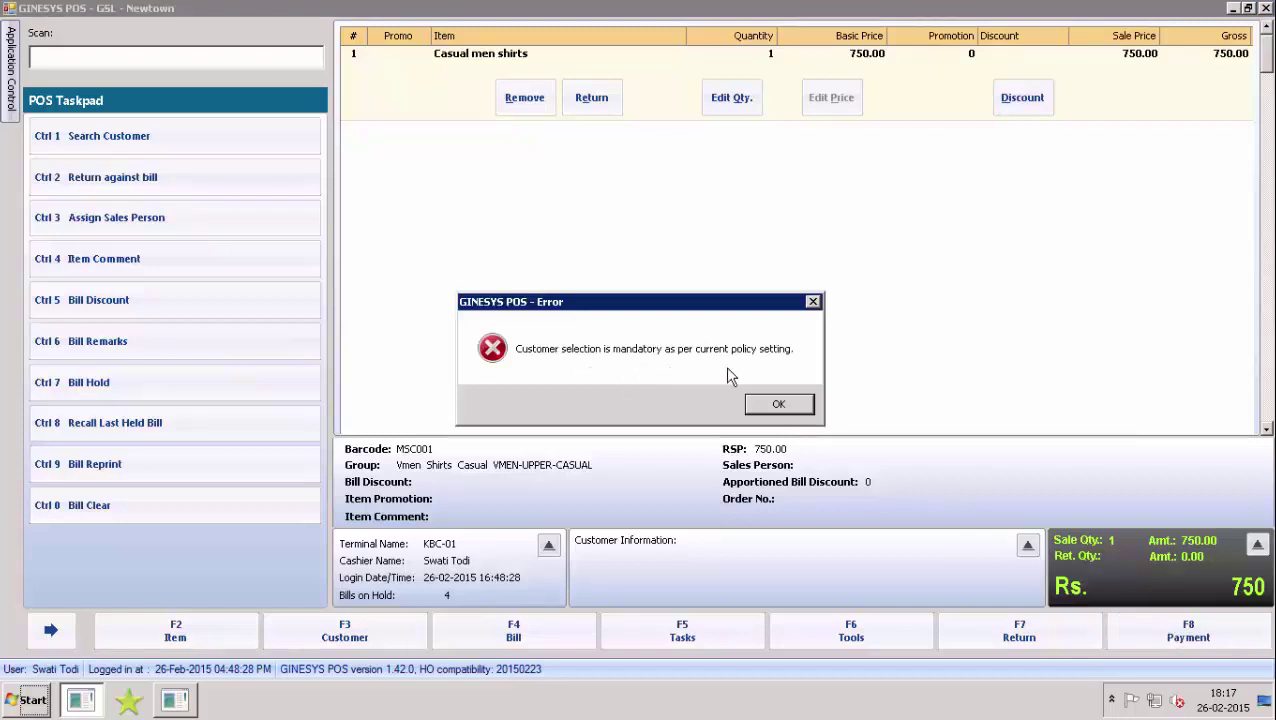
click(781, 406)
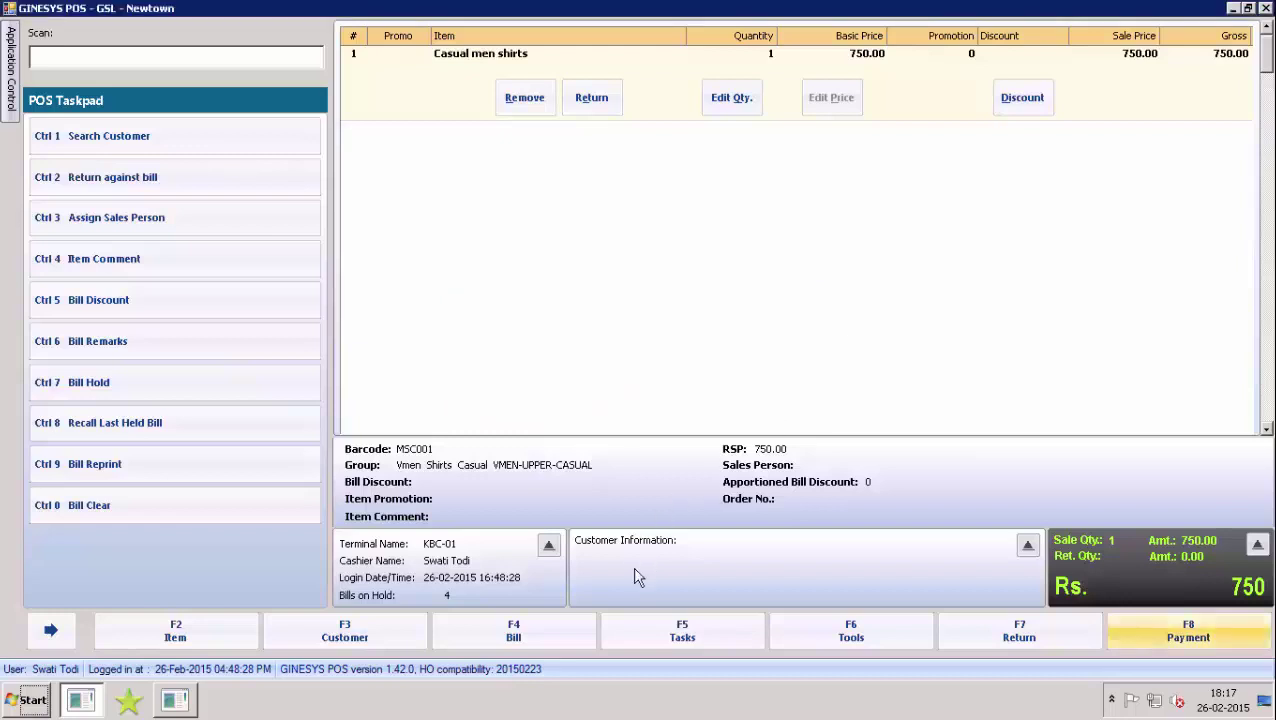
Search for customers with a name like "v" and tag the first listed customer to the bill
click(360, 640)
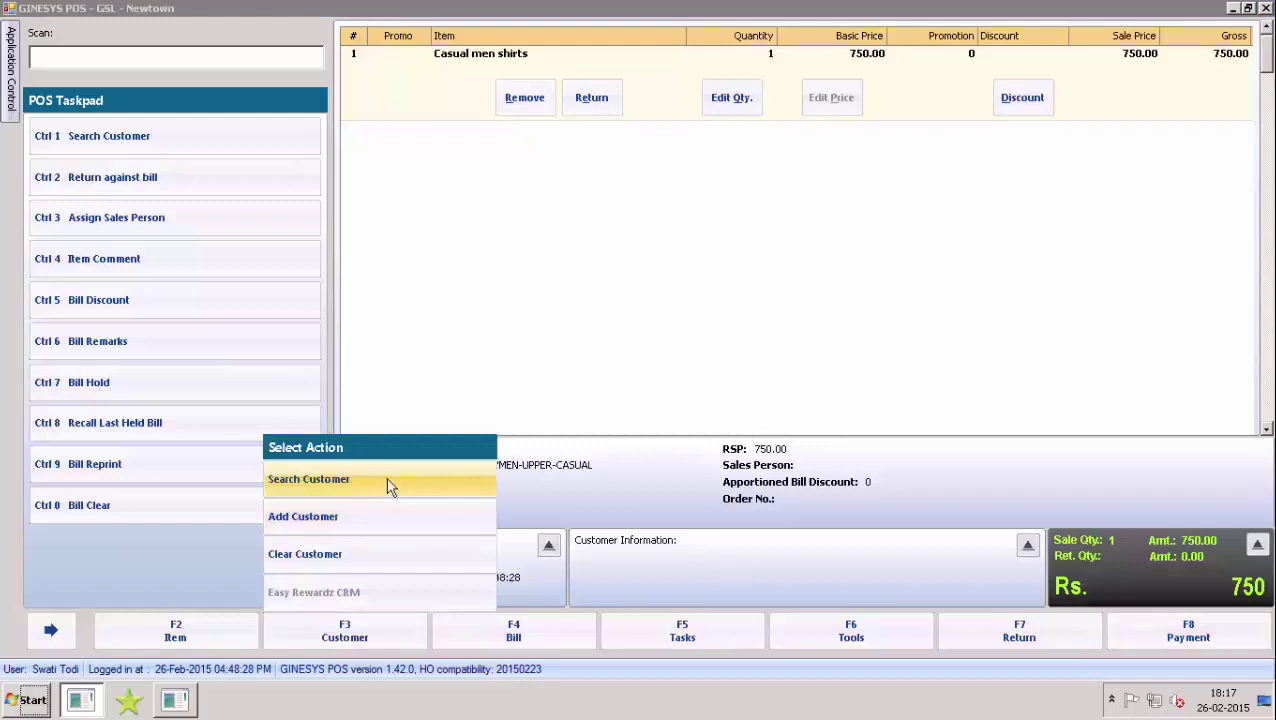
click(386, 479)
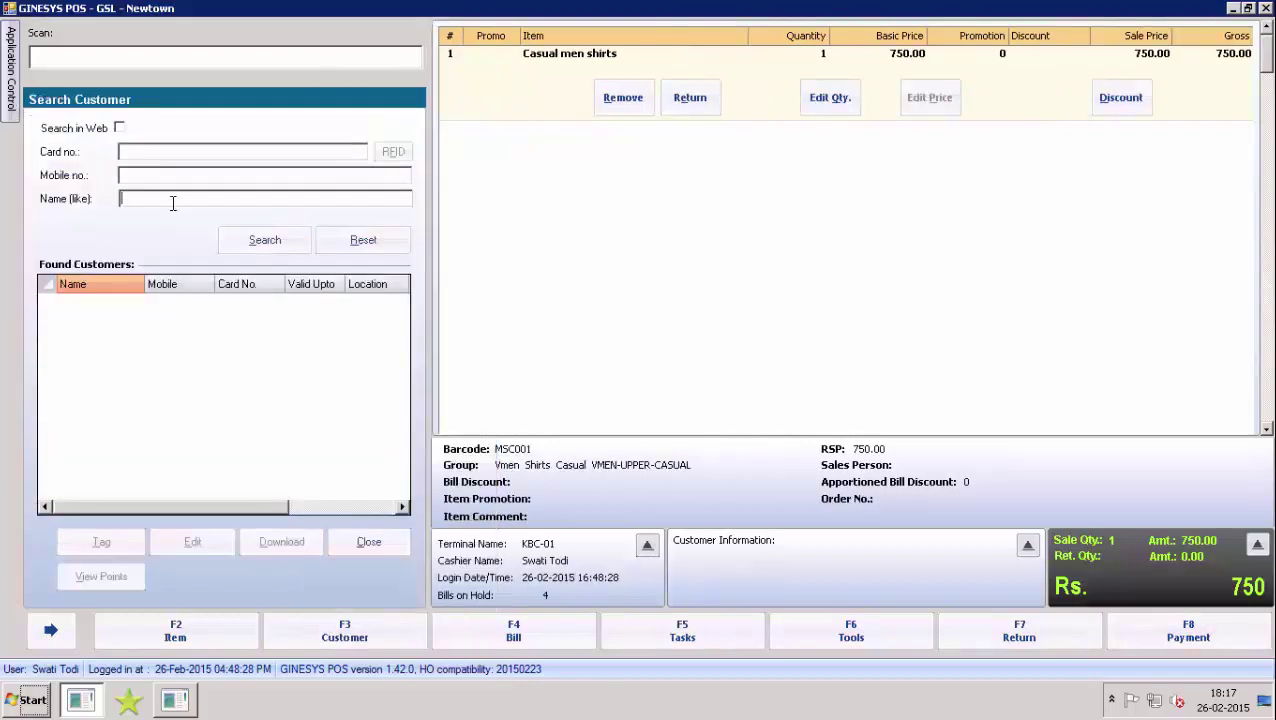
text(v)
click(285, 240)
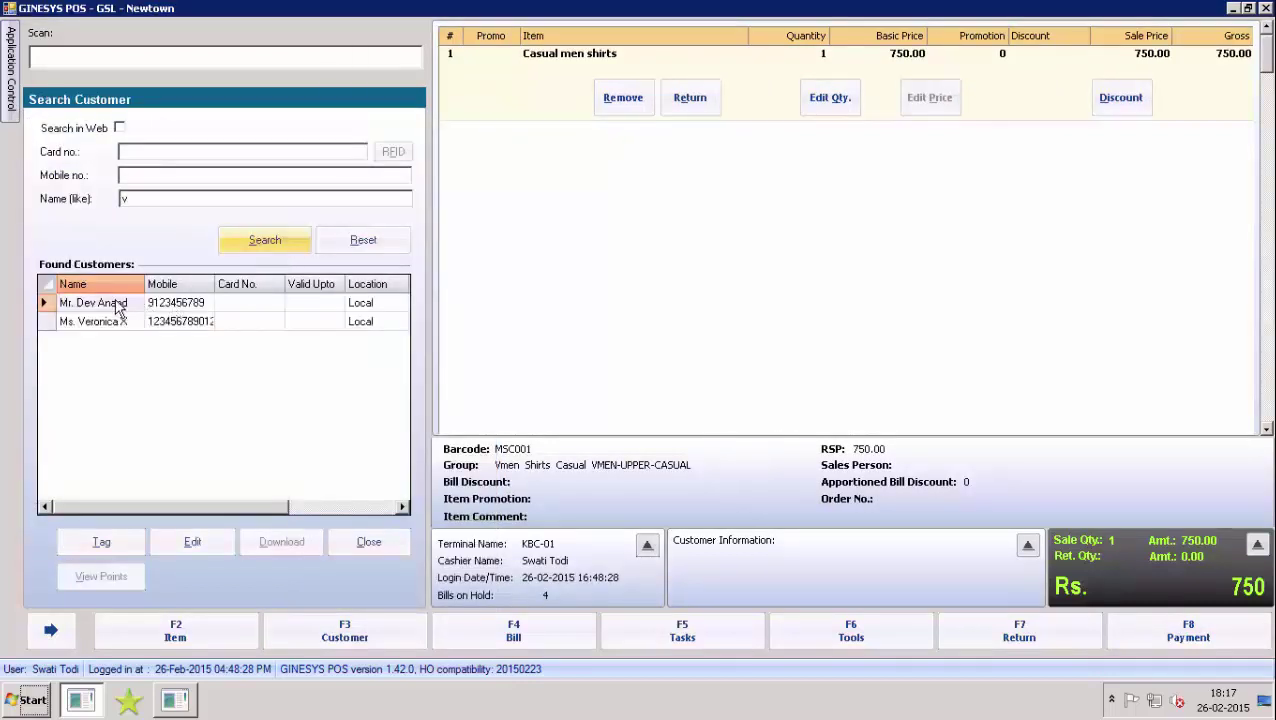
click(106, 542)
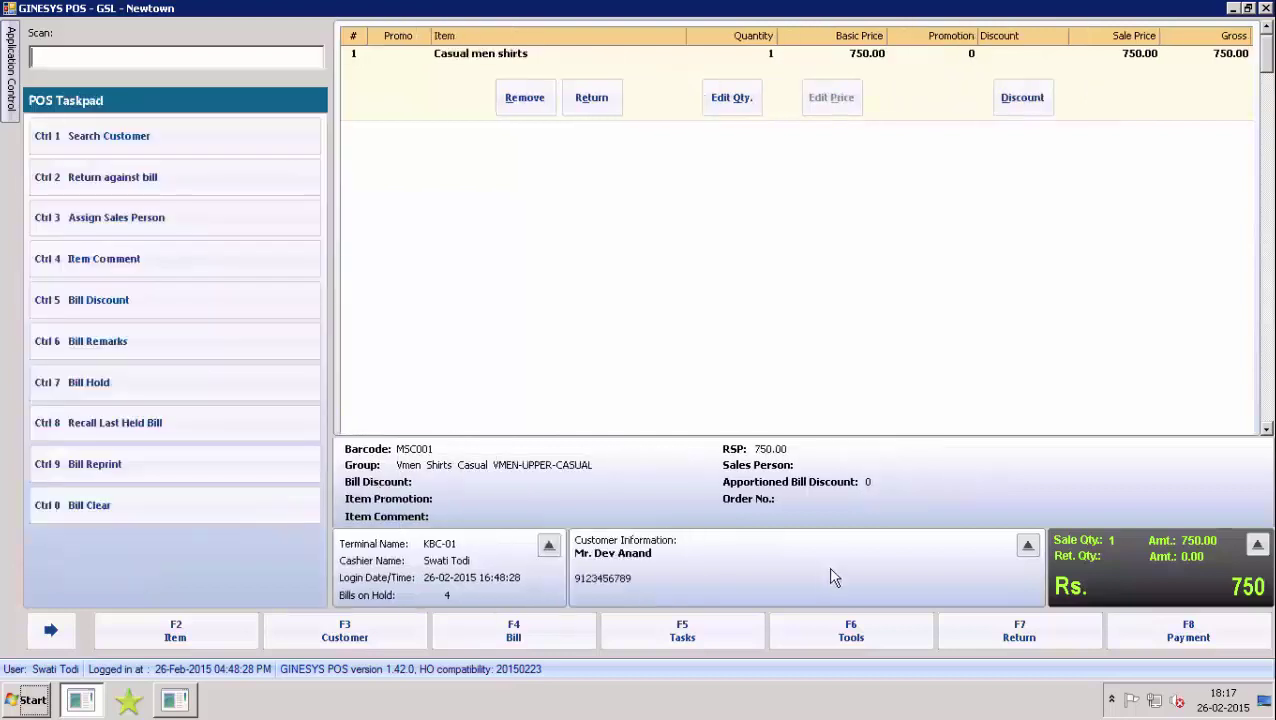
Accept the full payment of 750.00 in cash and save the bill
click(1176, 638)
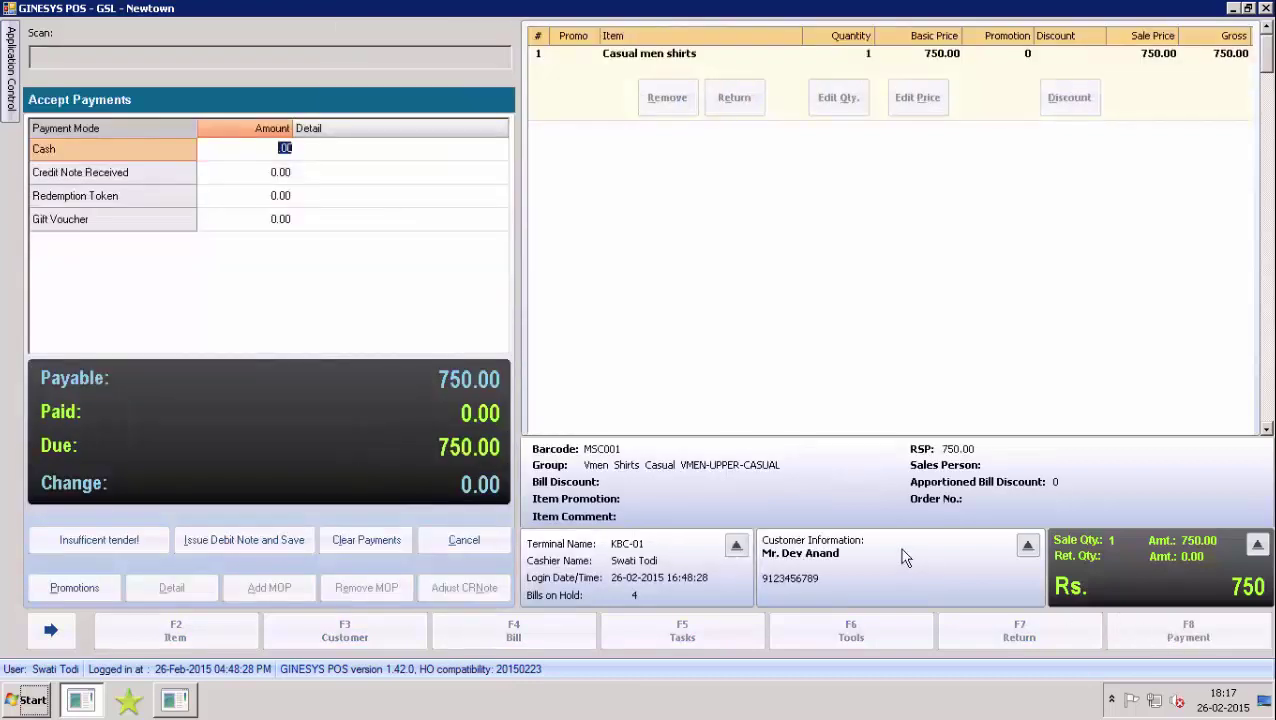
key(Return)
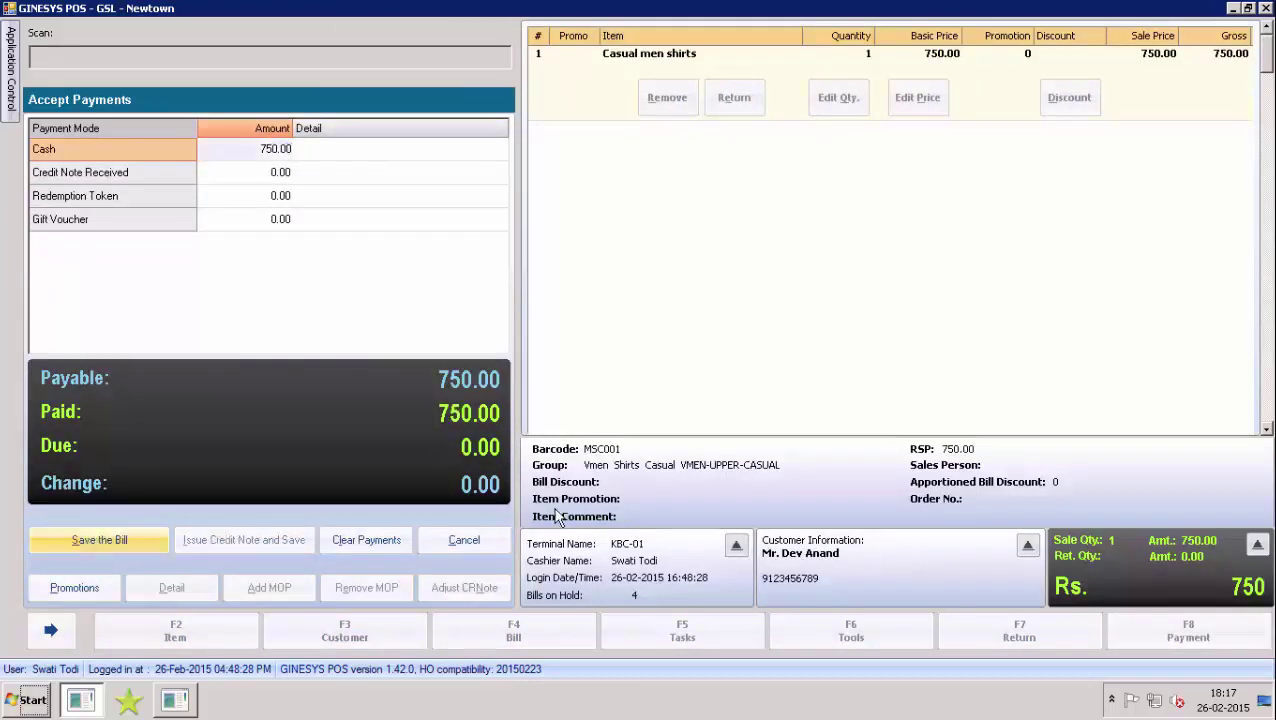
click(97, 539)
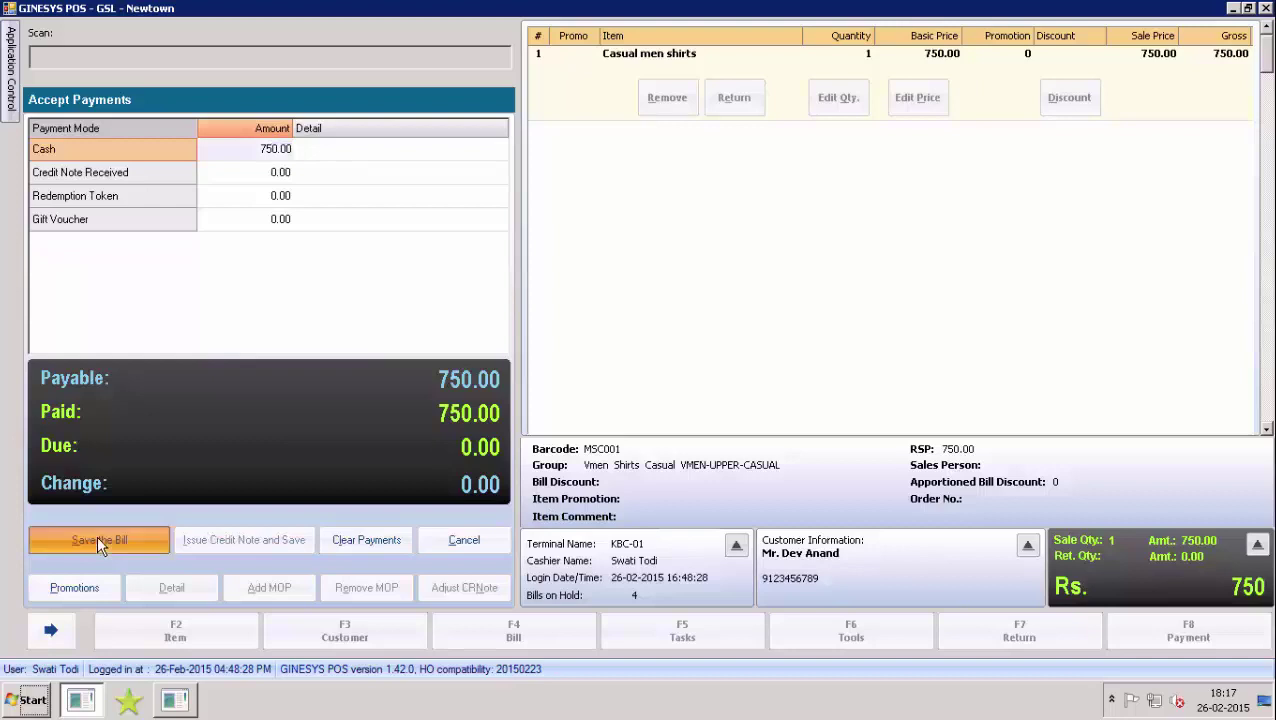